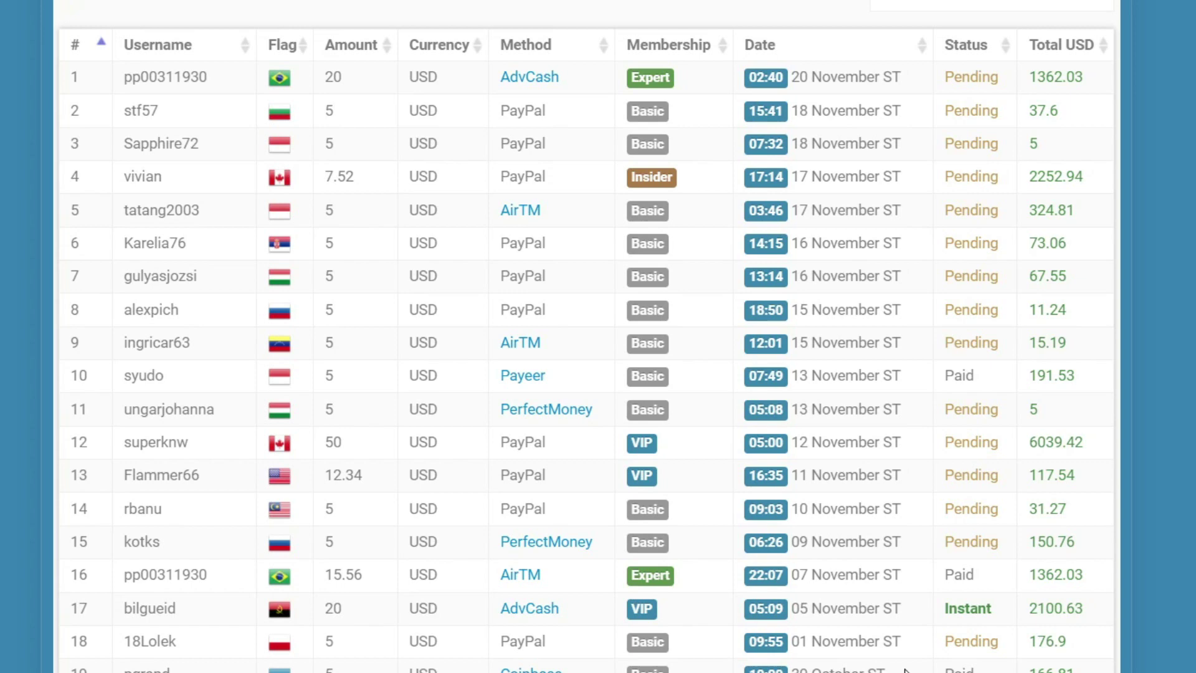
scroll(322, 595, "down", 1)
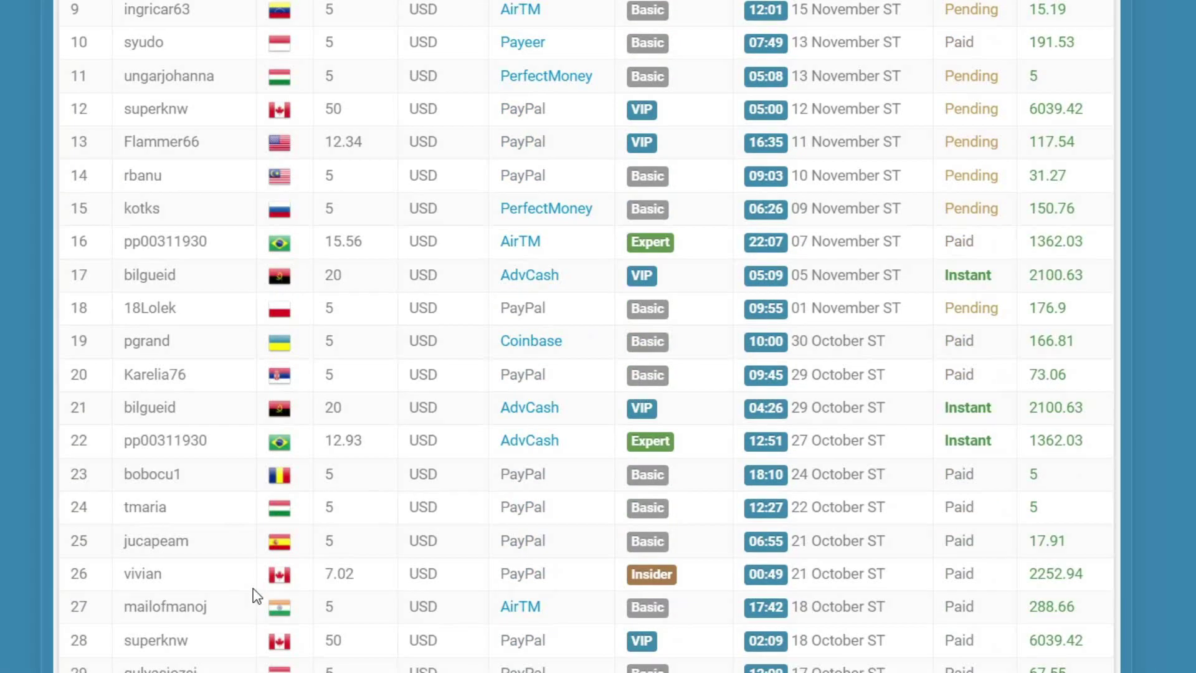
scroll(254, 593, "down", 1)
scroll(272, 617, "down", 1)
scroll(491, 631, "down", 1)
scroll(768, 636, "down", 1)
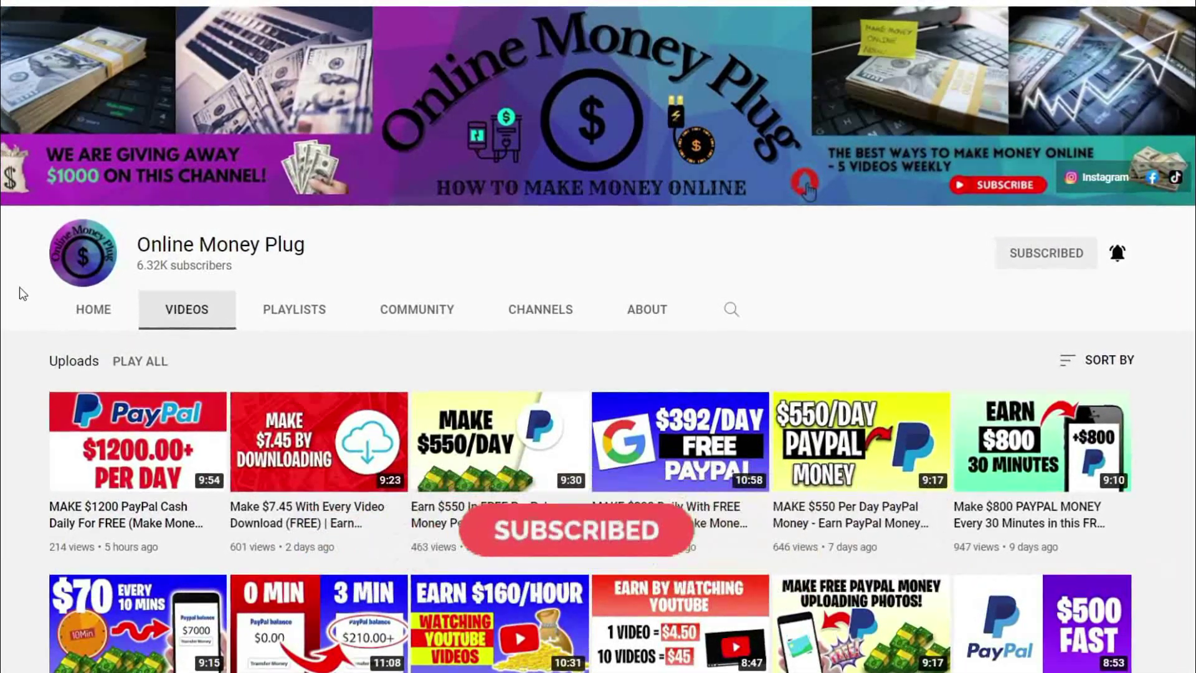
scroll(13, 291, "down", 3)
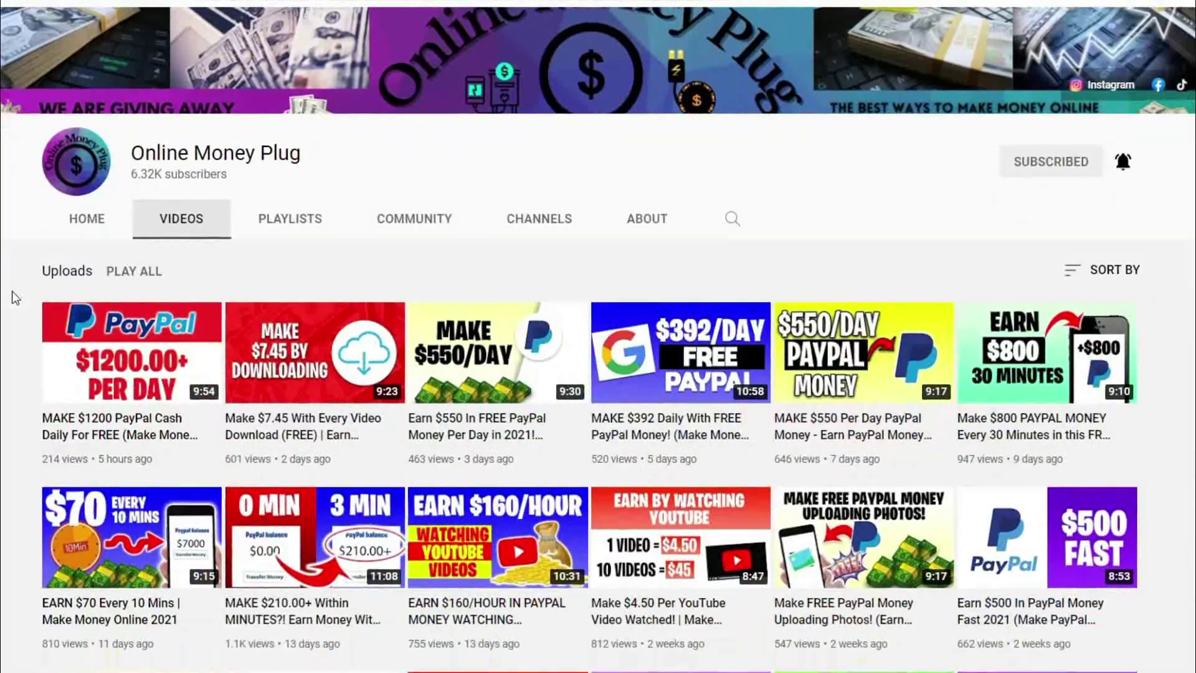
scroll(9, 293, "down", 2)
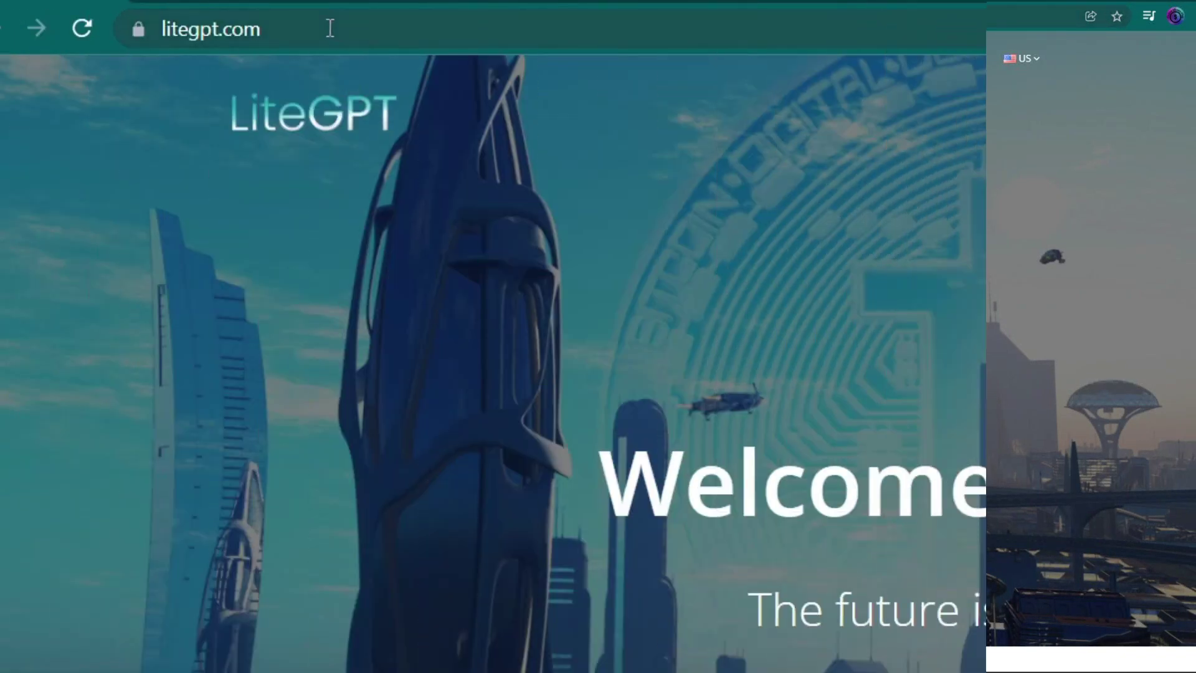
left_click_drag(187, 16, 108, 18)
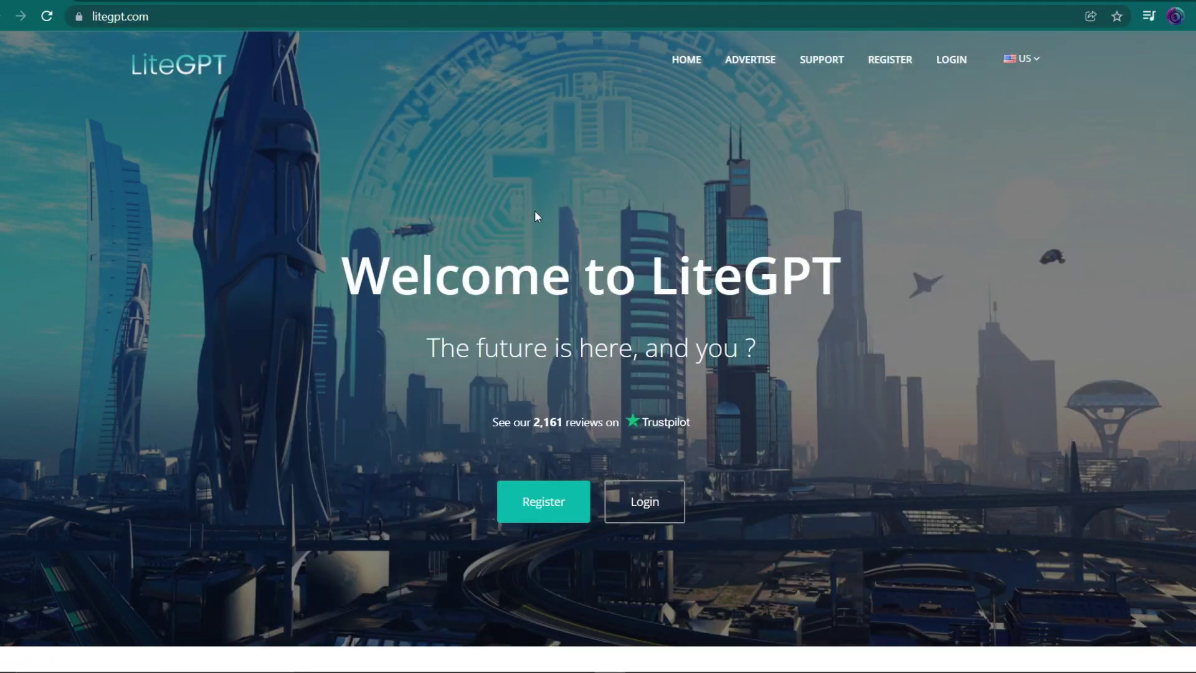
scroll(536, 217, "down", 2)
scroll(167, 233, "down", 1)
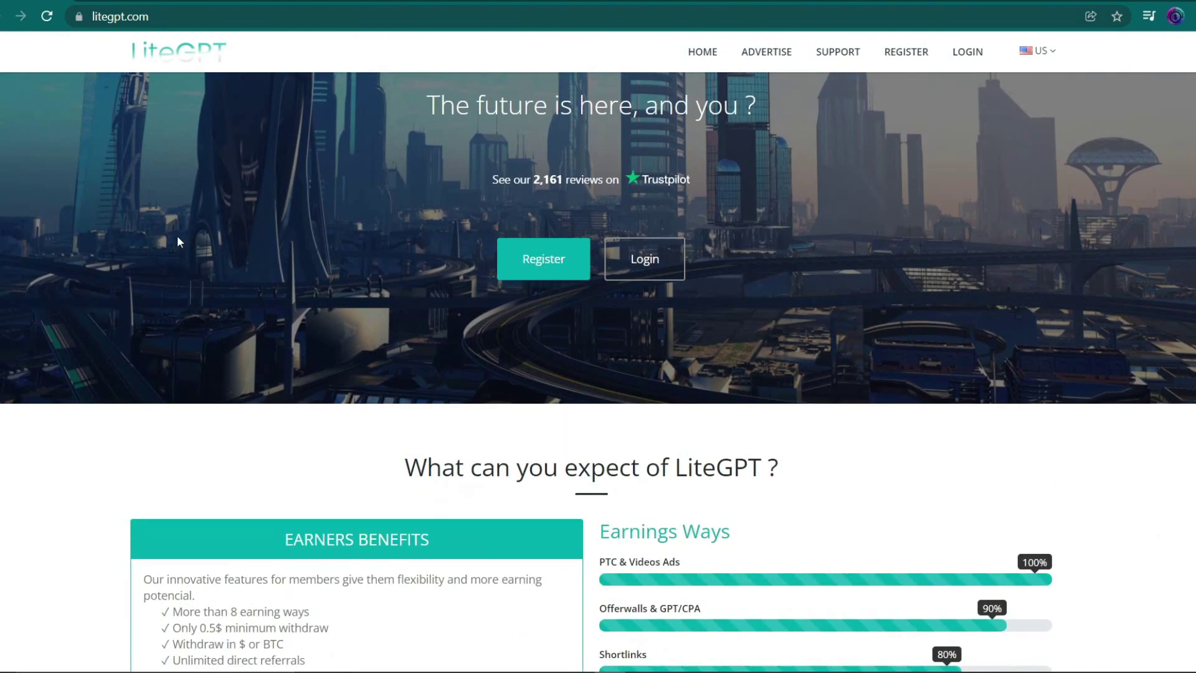
scroll(177, 235, "down", 1)
scroll(88, 257, "down", 1)
scroll(51, 269, "down", 1)
scroll(152, 269, "down", 1)
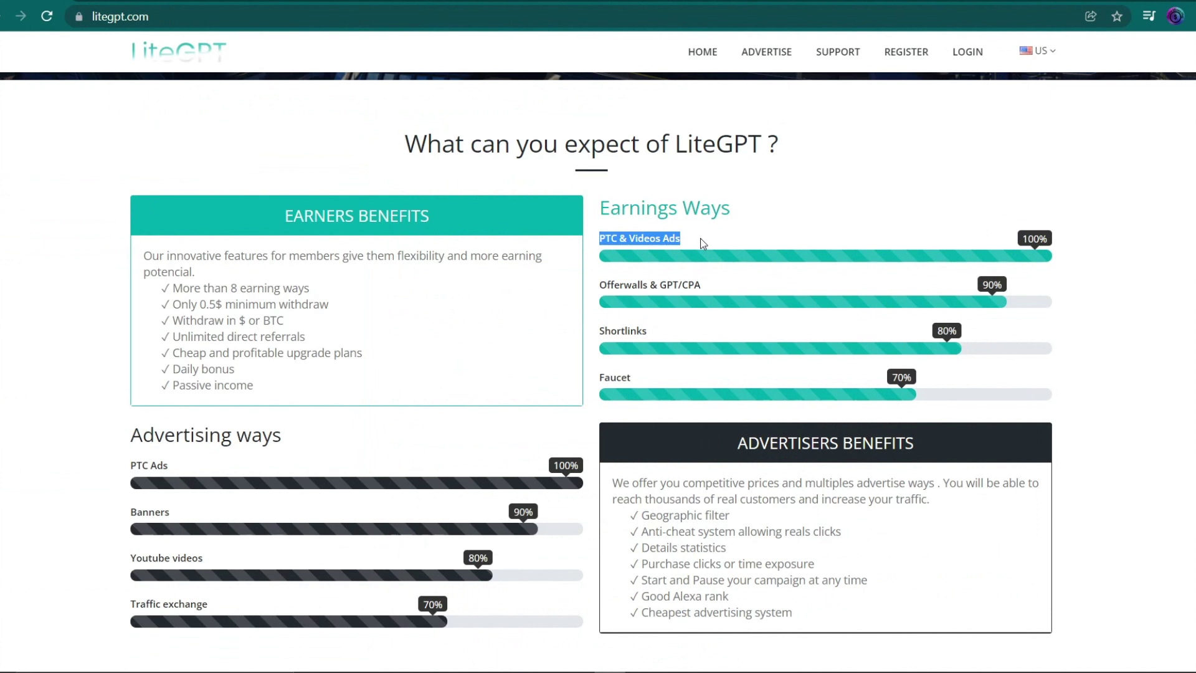
left_click(700, 238)
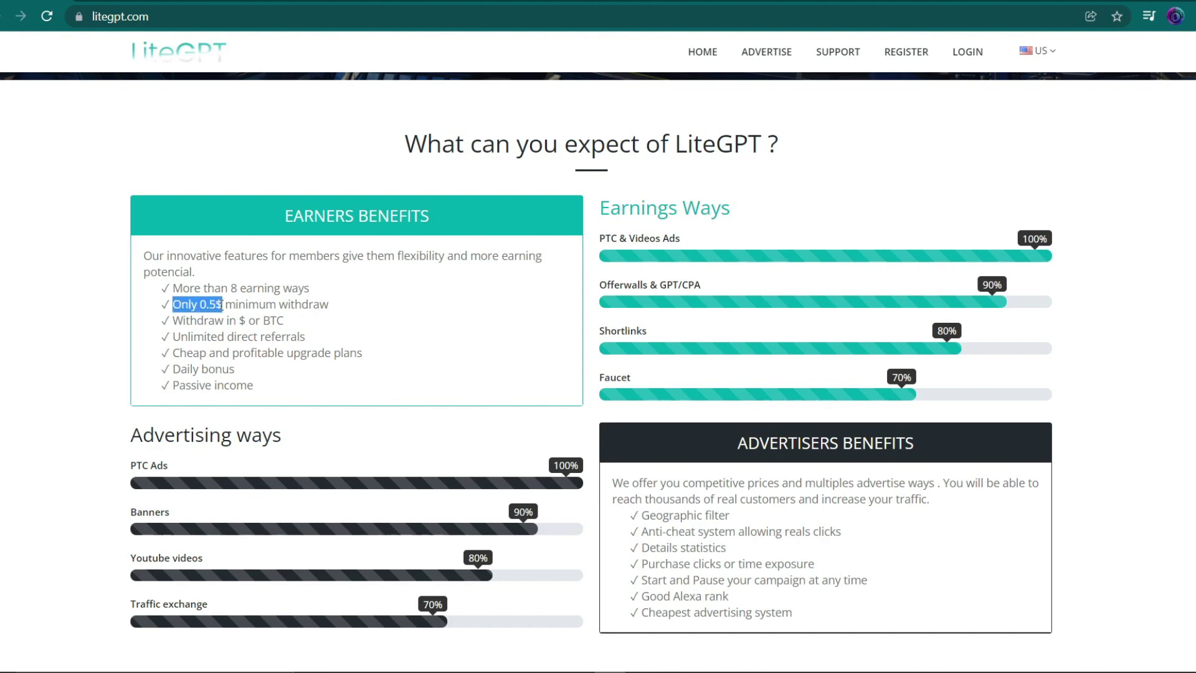
left_click_drag(287, 310, 307, 309)
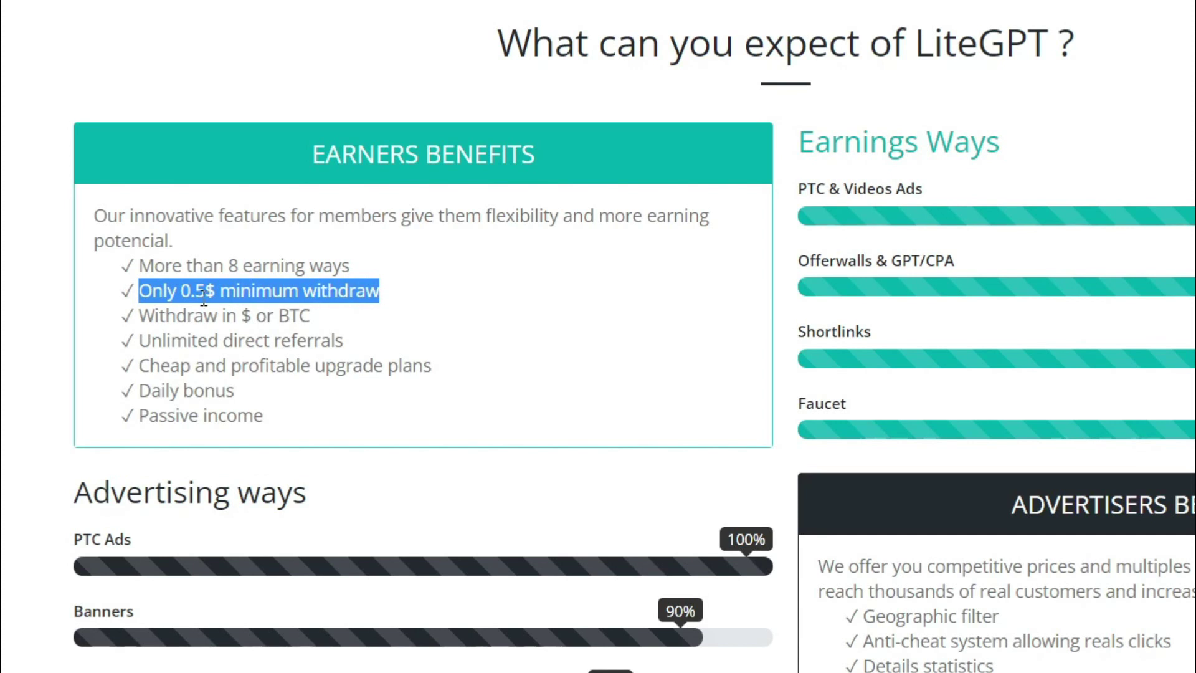
left_click(446, 304)
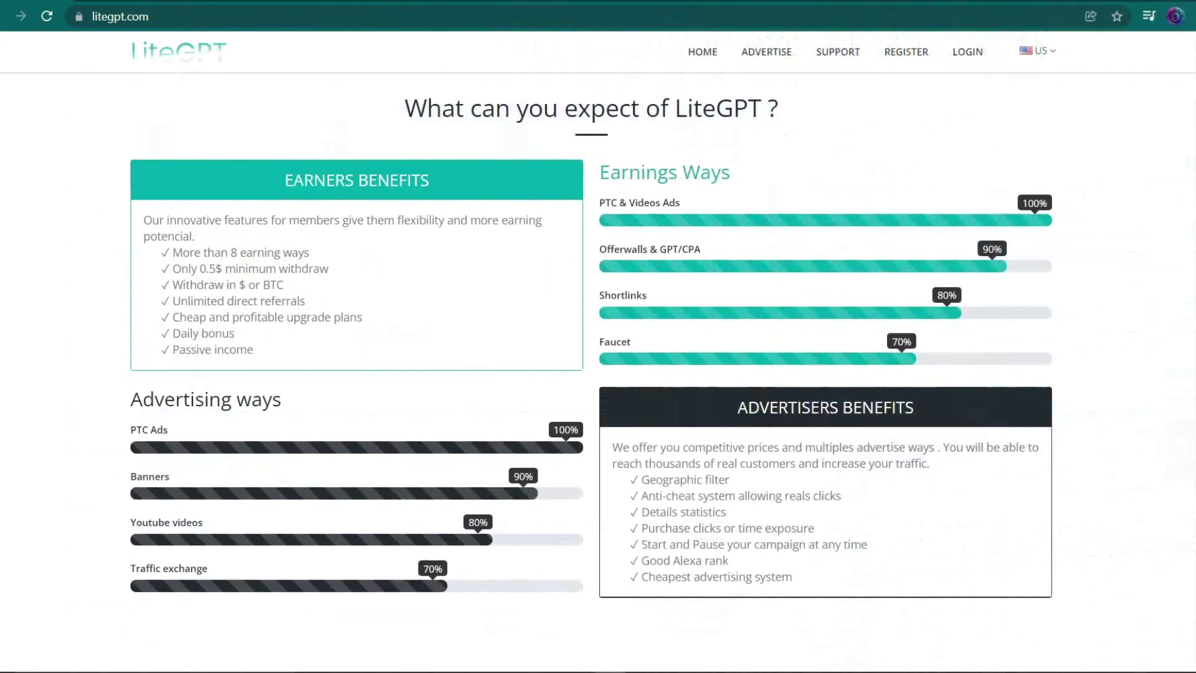
scroll(598, 375, "down", 5)
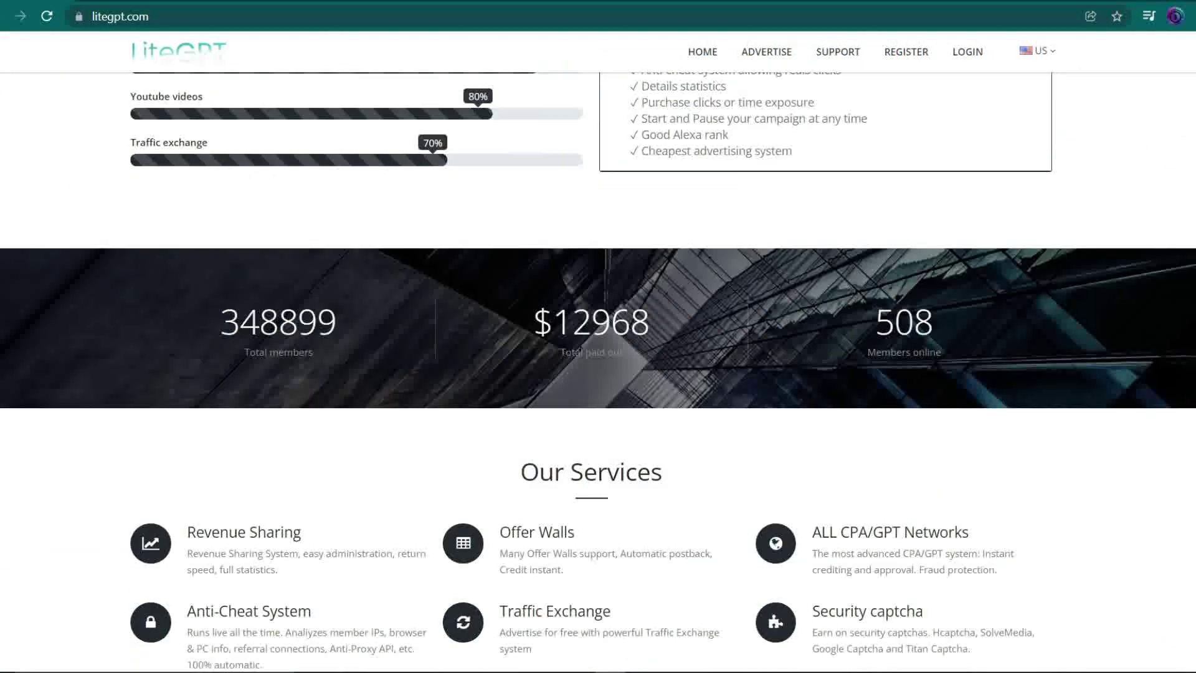
scroll(599, 374, "down", 5)
scroll(598, 374, "down", 3)
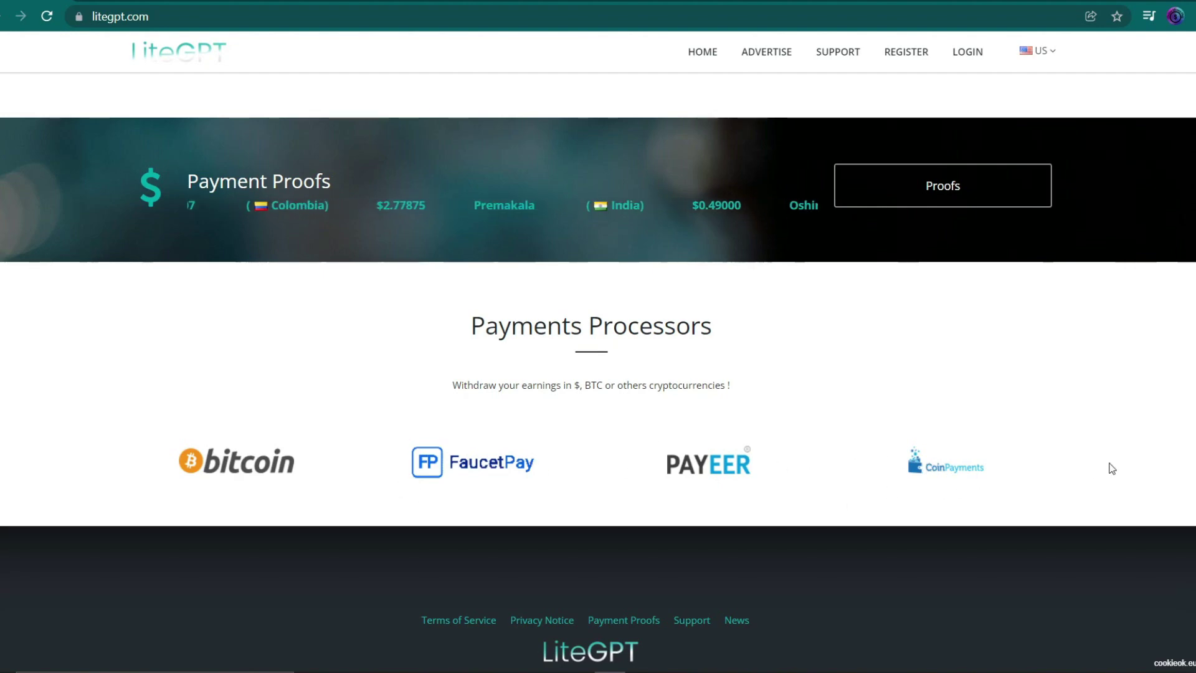
scroll(1160, 187, "up", 10)
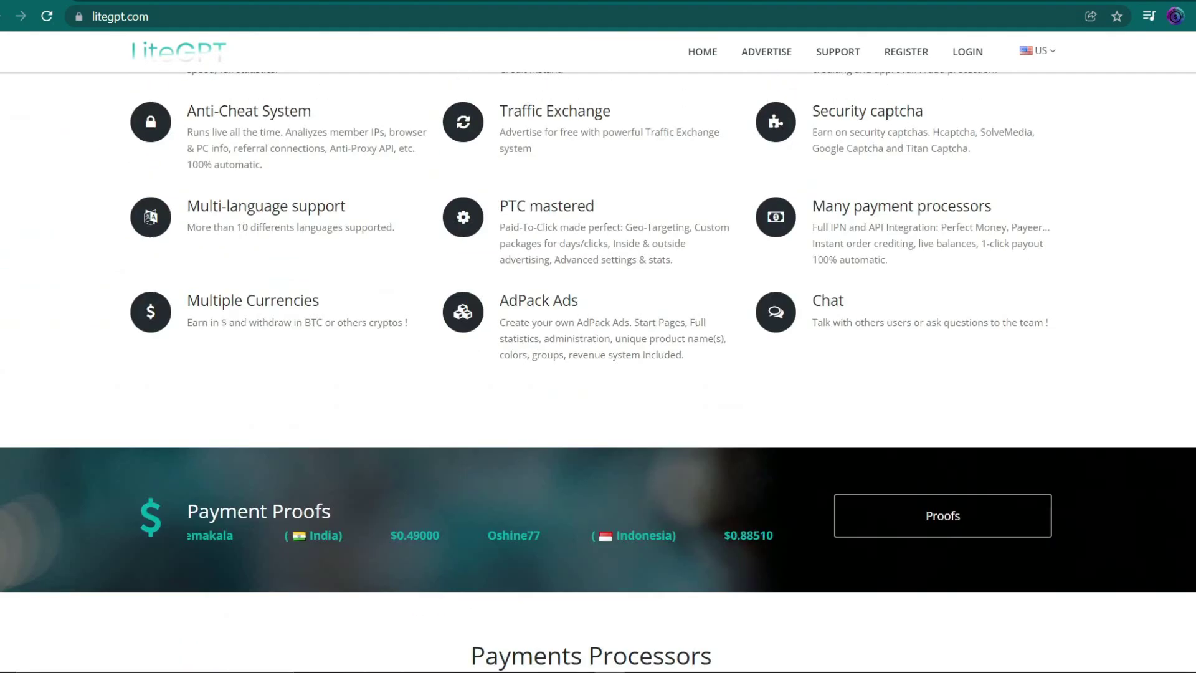
scroll(1161, 187, "up", 10)
scroll(1169, 96, "up", 5)
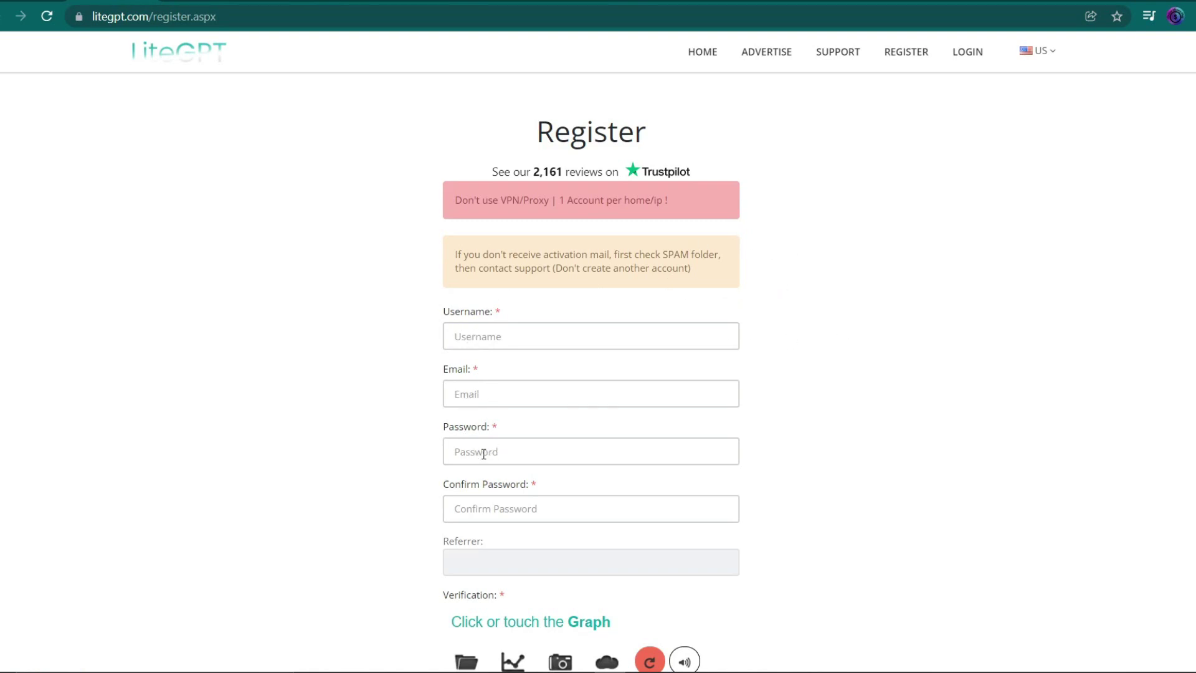
mouse_move(591, 451)
scroll(390, 452, "down", 3)
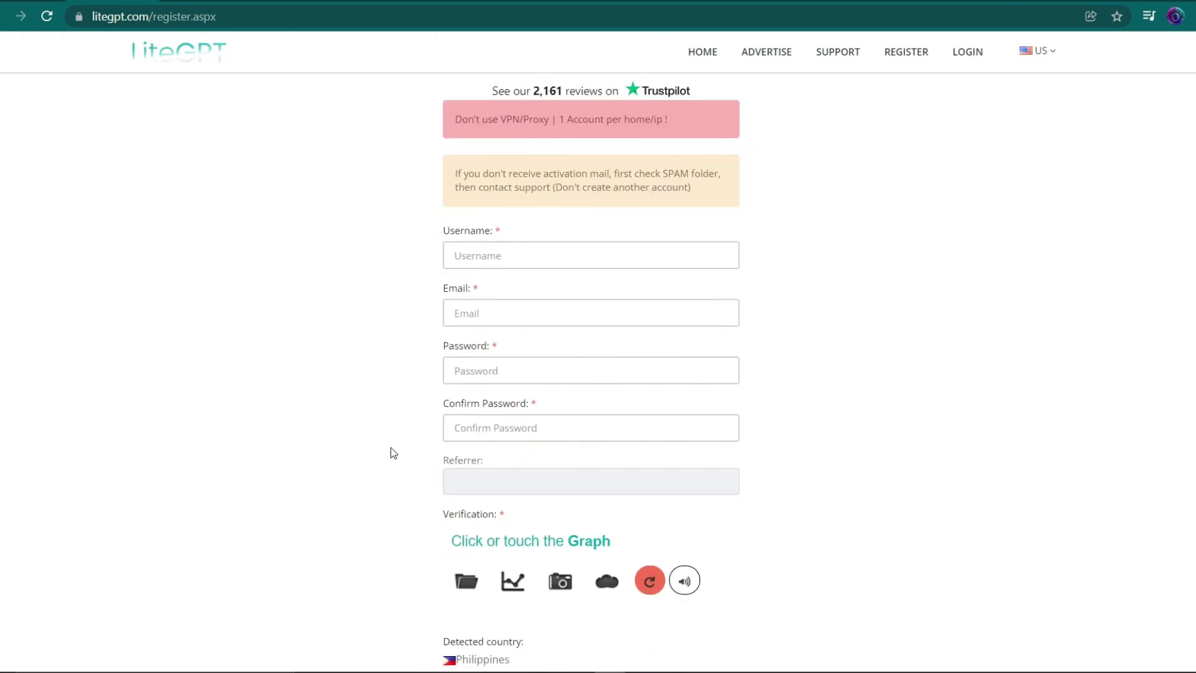
scroll(440, 420, "down", 1)
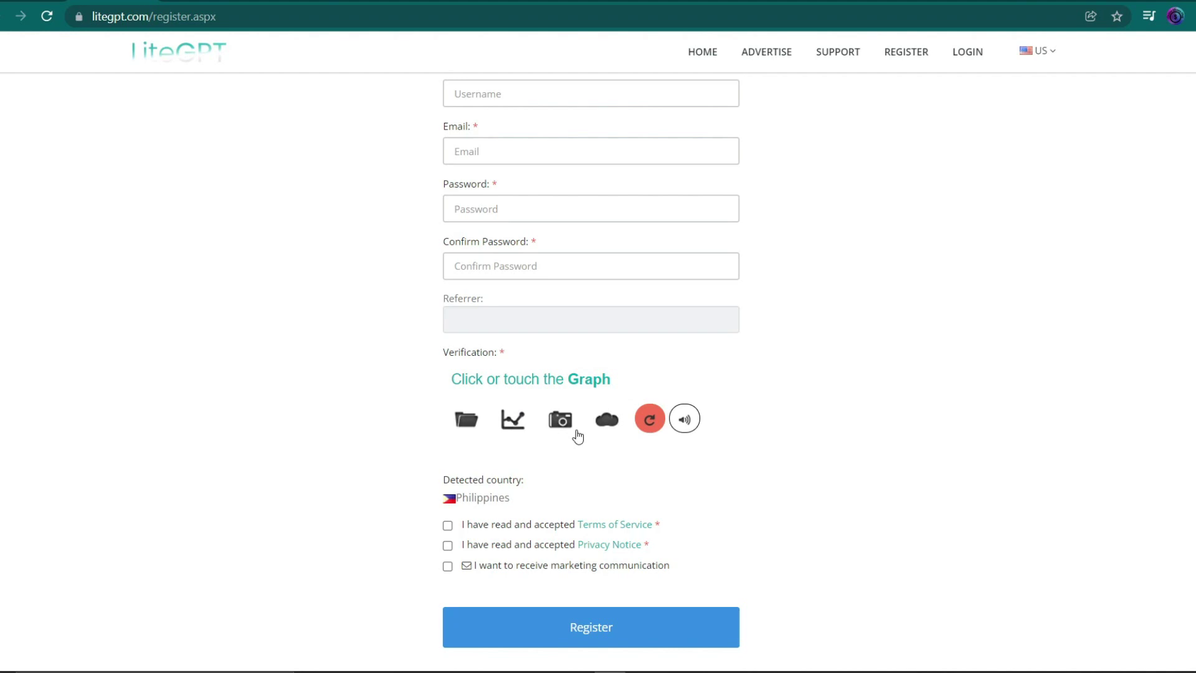
- Pass LiteGPT's graph verification and accept the Terms of Service and Privacy Notice
left_click(513, 419)
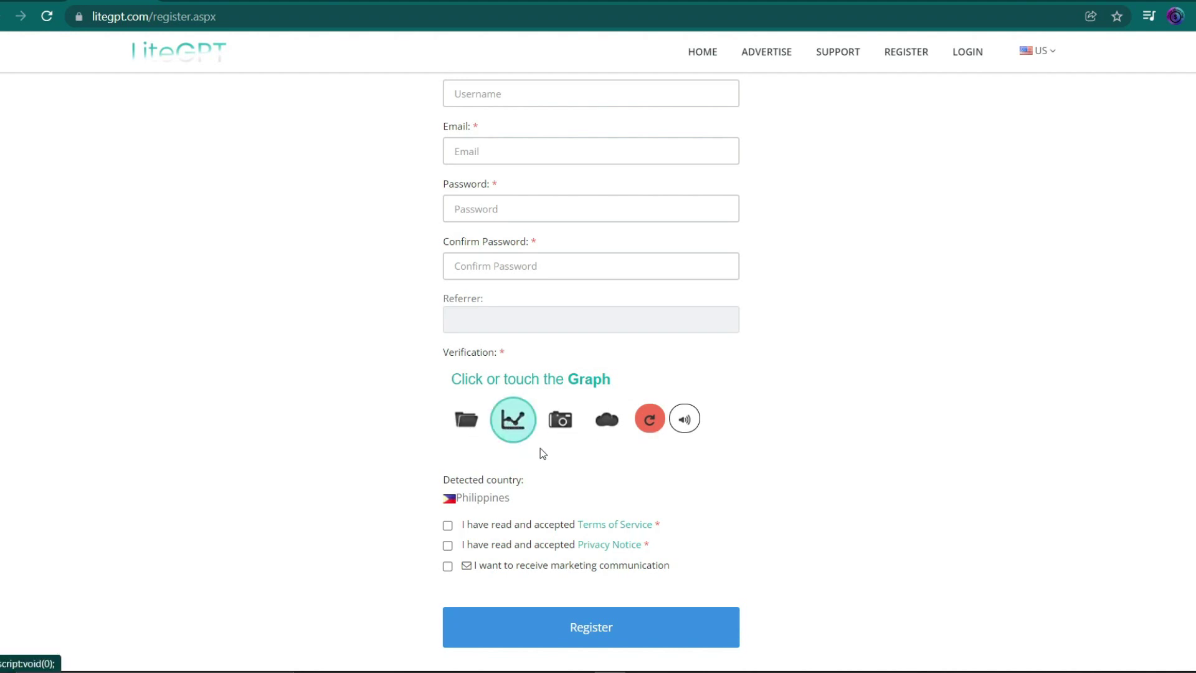
scroll(487, 445, "down", 1)
left_click(448, 445)
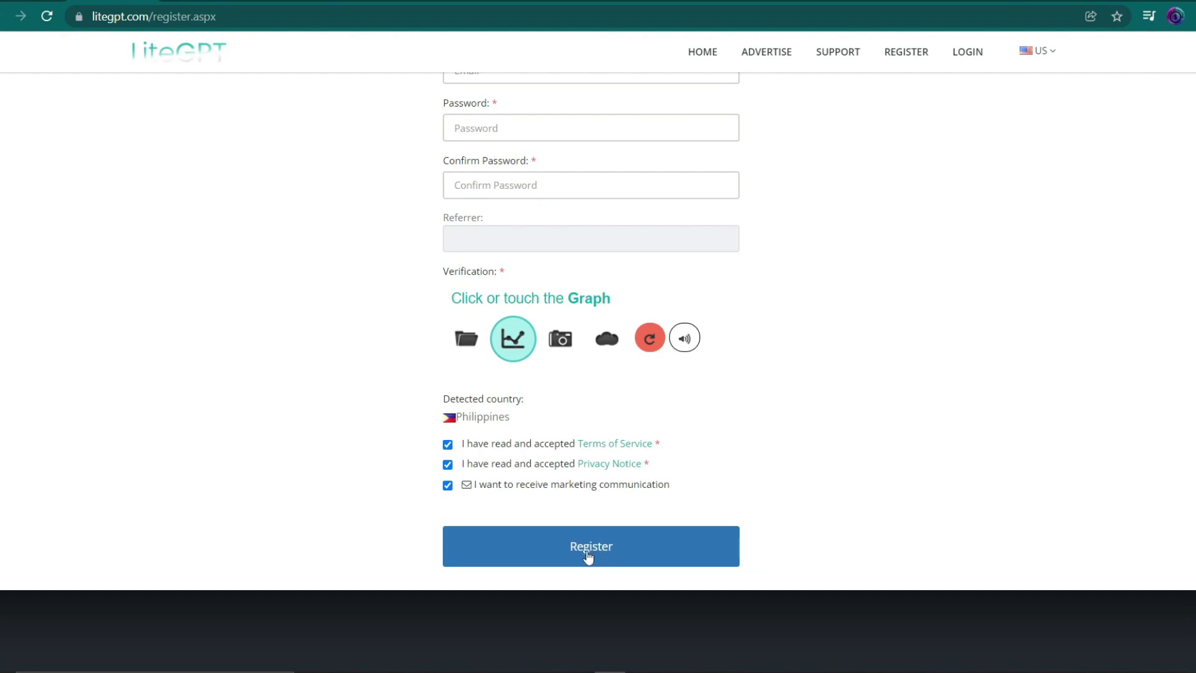
scroll(591, 552, "up", 3)
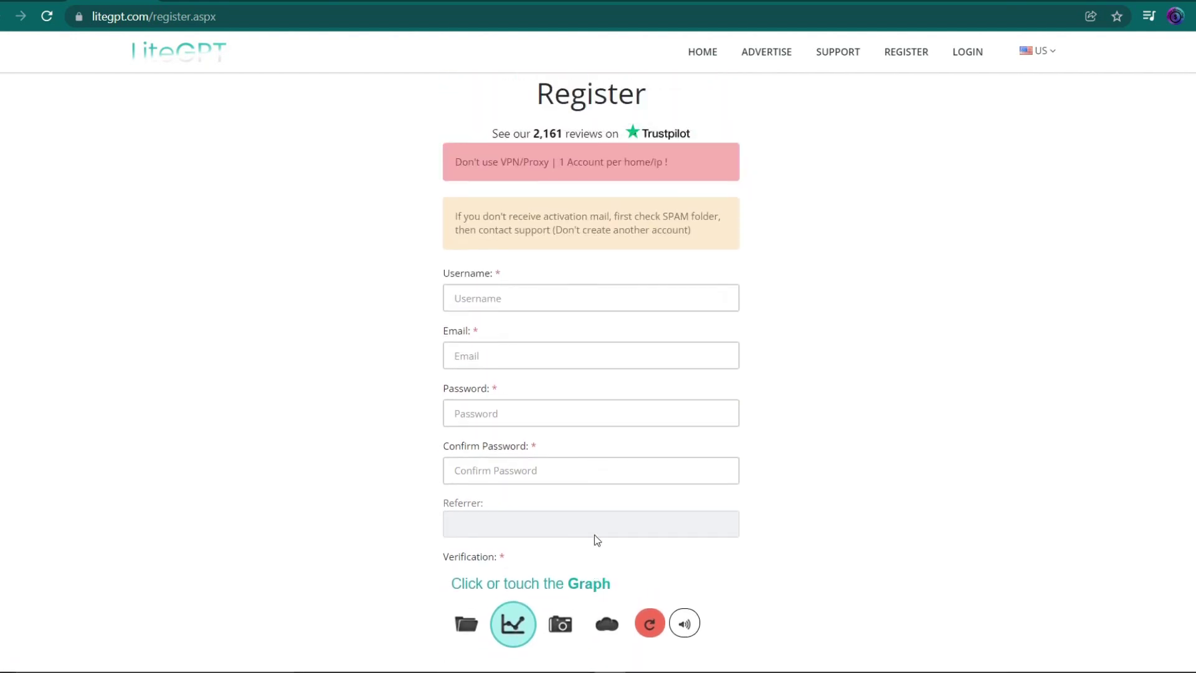
scroll(595, 540, "up", 1)
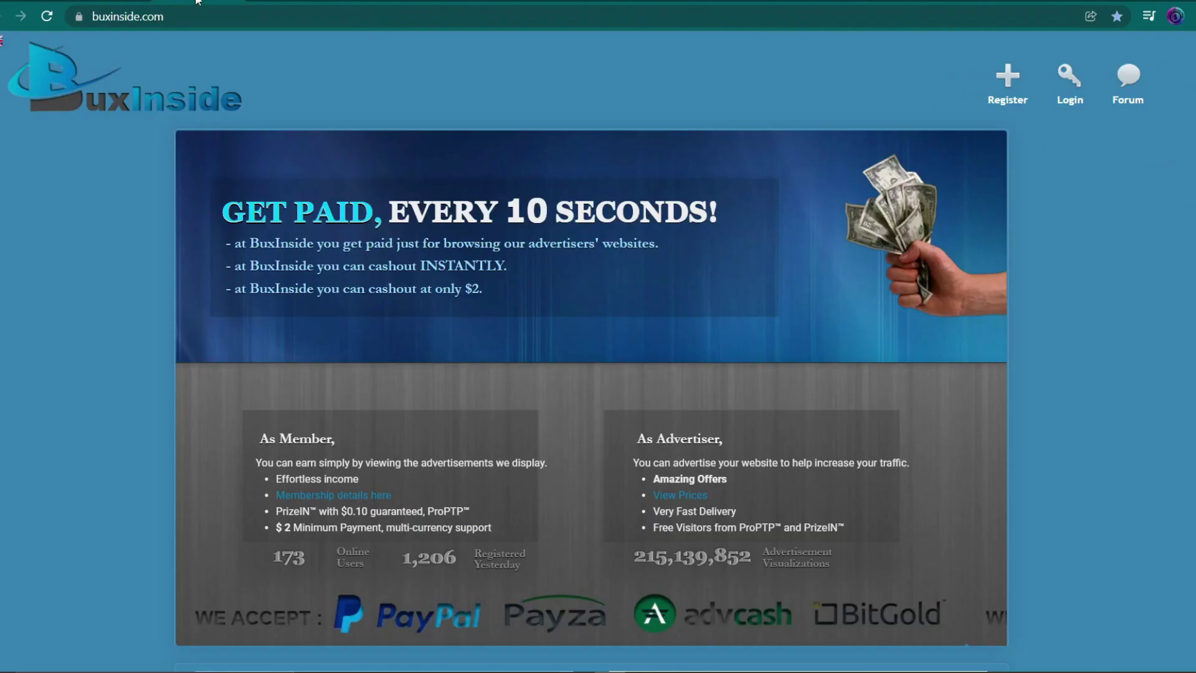
key("ctrl+a")
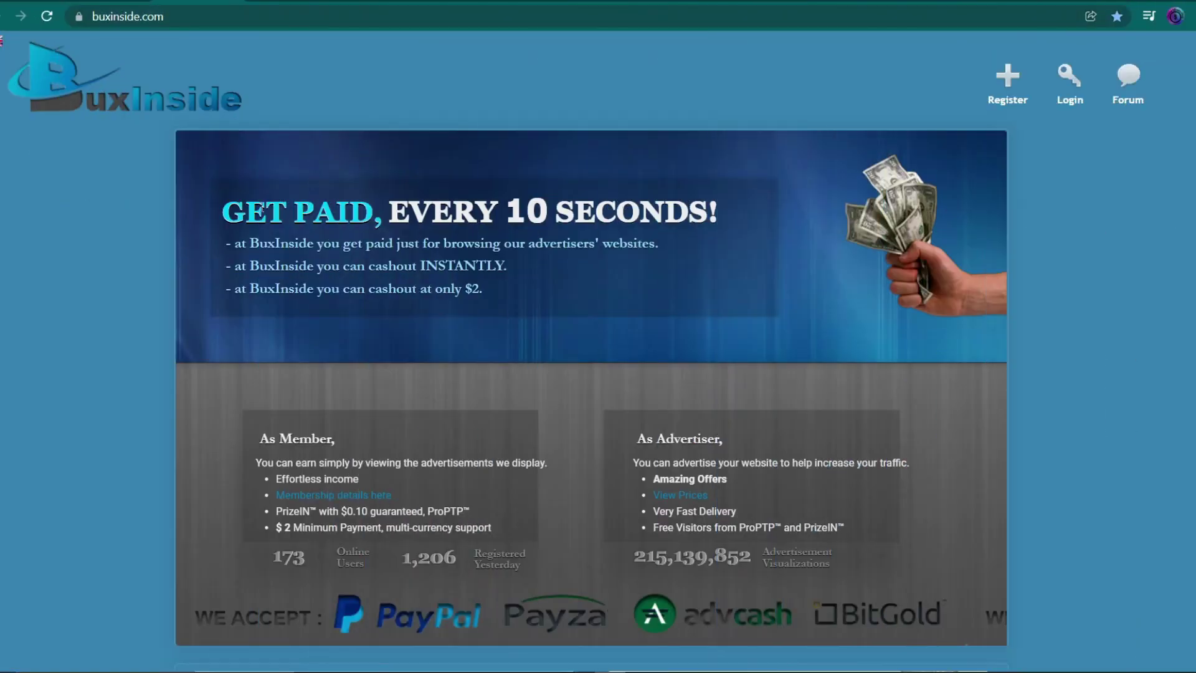
left_click_drag(225, 211, 711, 212)
left_click(721, 223)
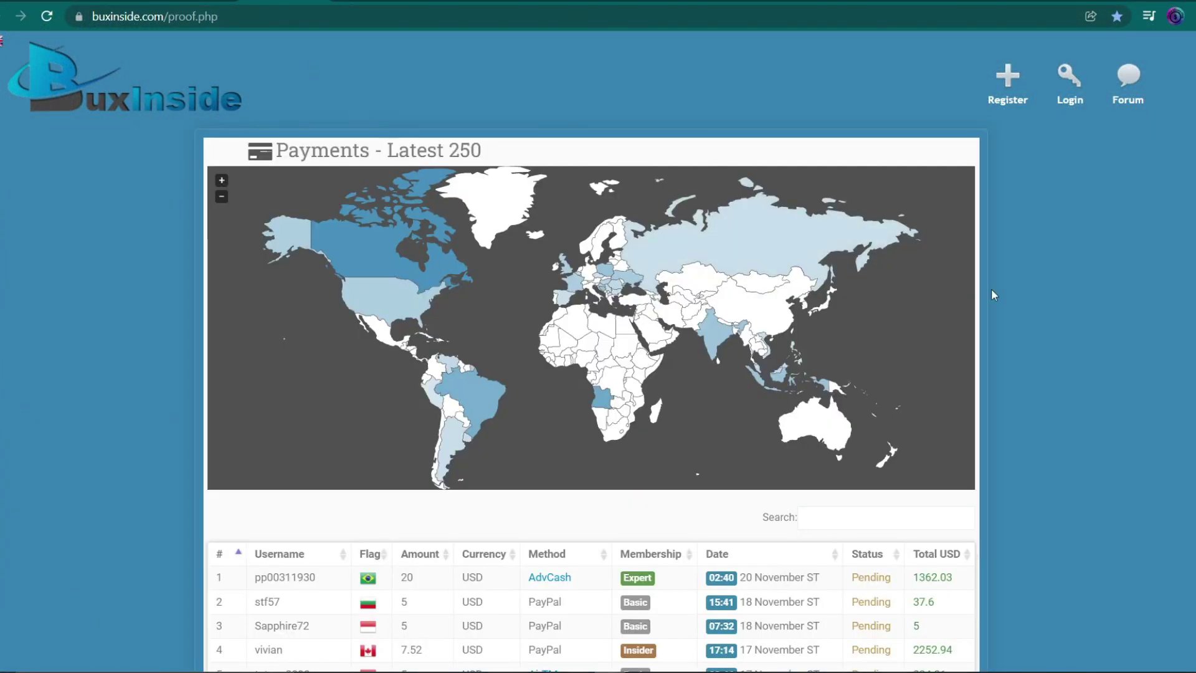
scroll(1121, 323, "down", 1)
scroll(1122, 323, "down", 1)
scroll(1111, 325, "down", 1)
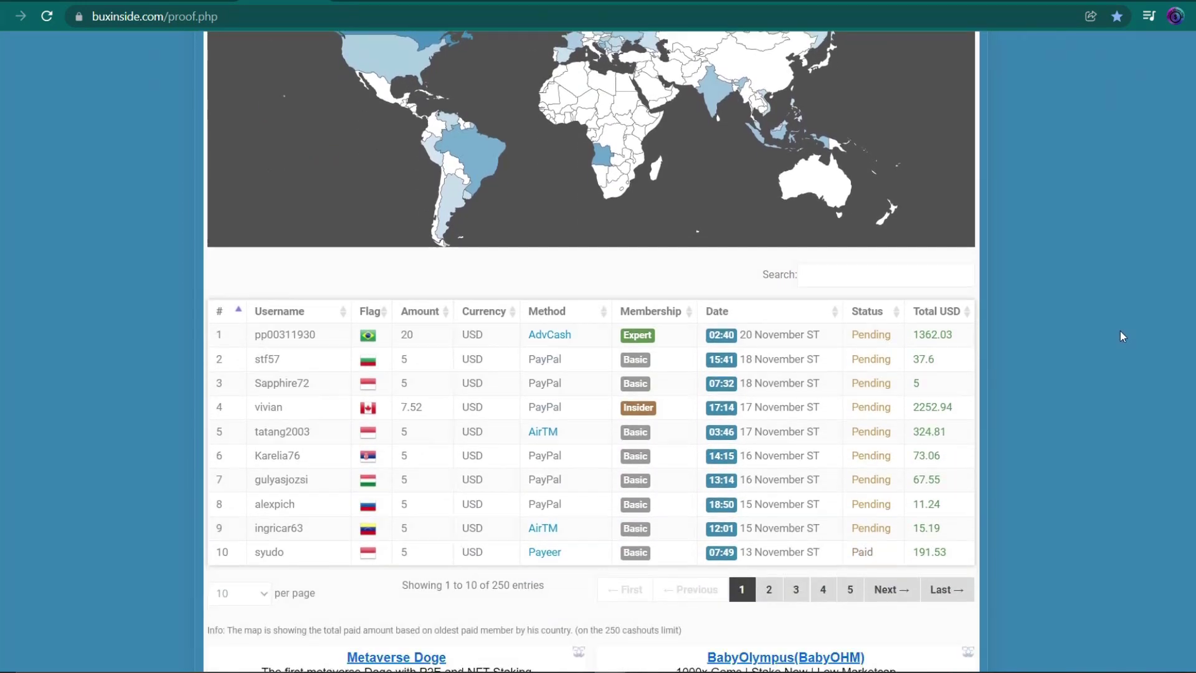
scroll(1121, 331, "down", 1)
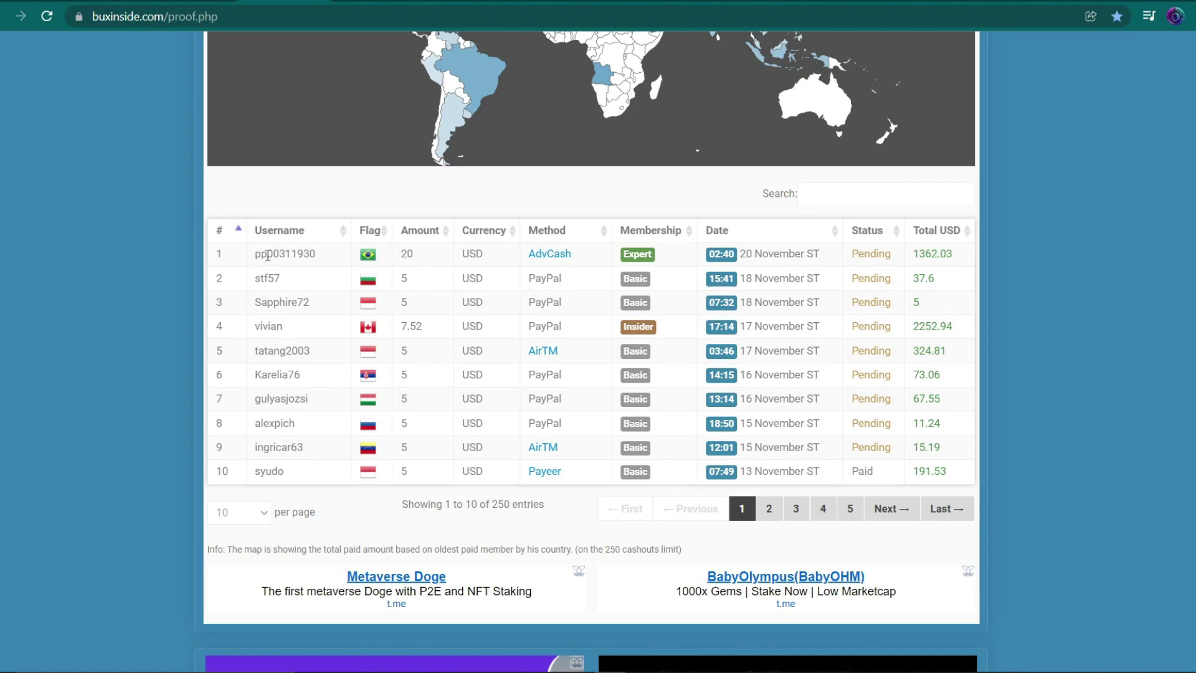
- Highlight the 20 amount and USD currency in the proof table's first row, then clear the highlight
double_click(403, 253)
double_click(468, 253)
left_click(766, 253)
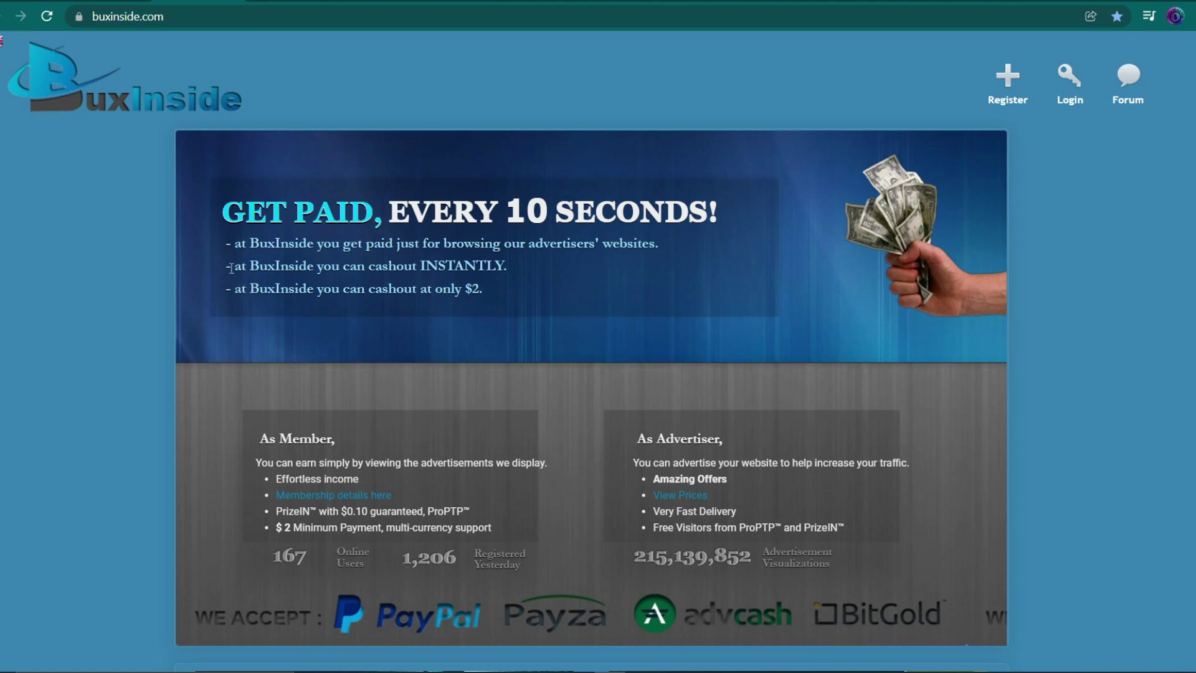
- Highlight the banner lines about cashing out instantly and at $2, then clear the highlight
left_click_drag(231, 269, 525, 270)
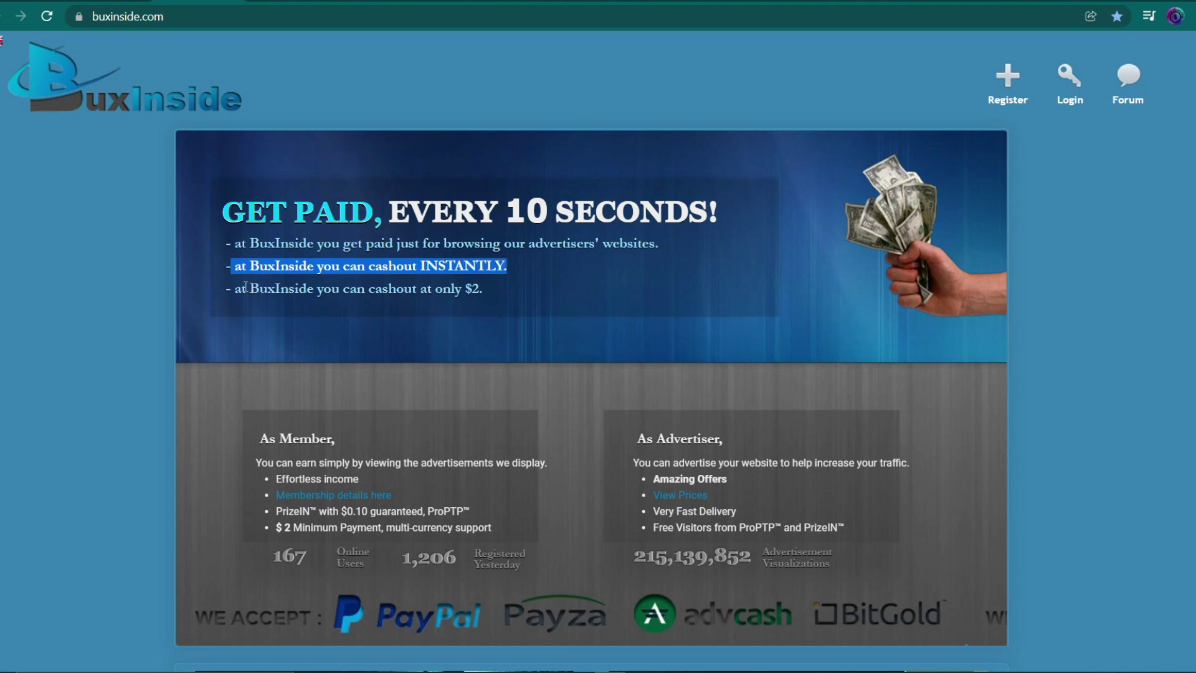
left_click_drag(239, 287, 513, 296)
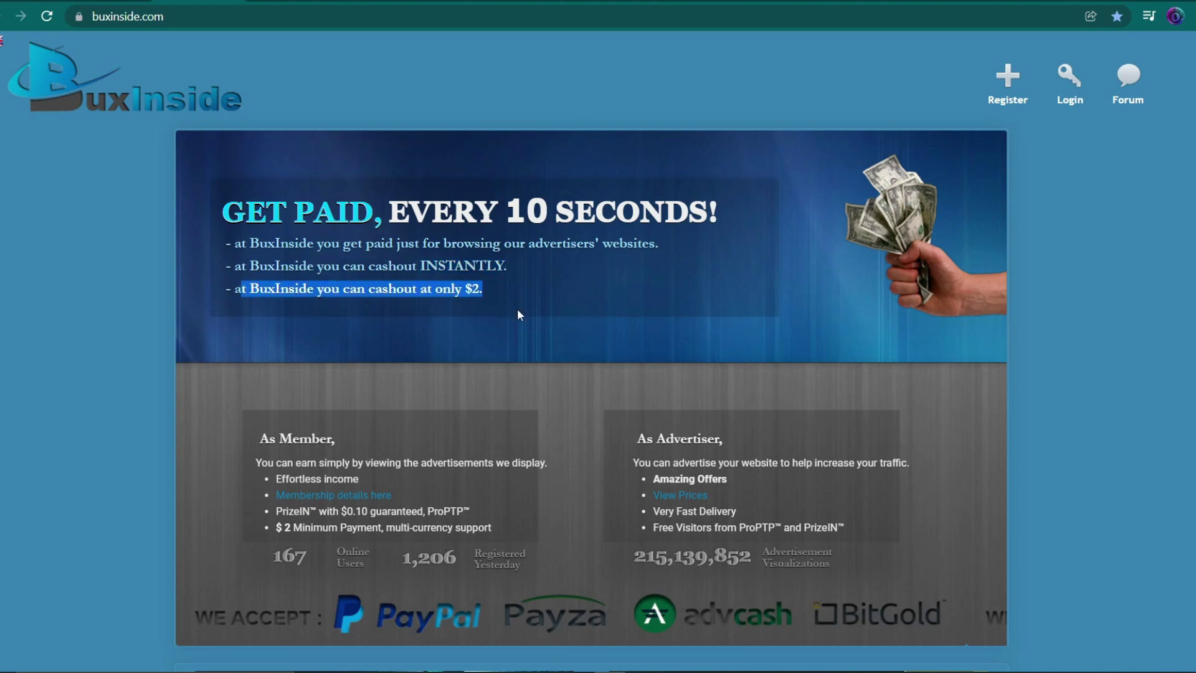
left_click(529, 345)
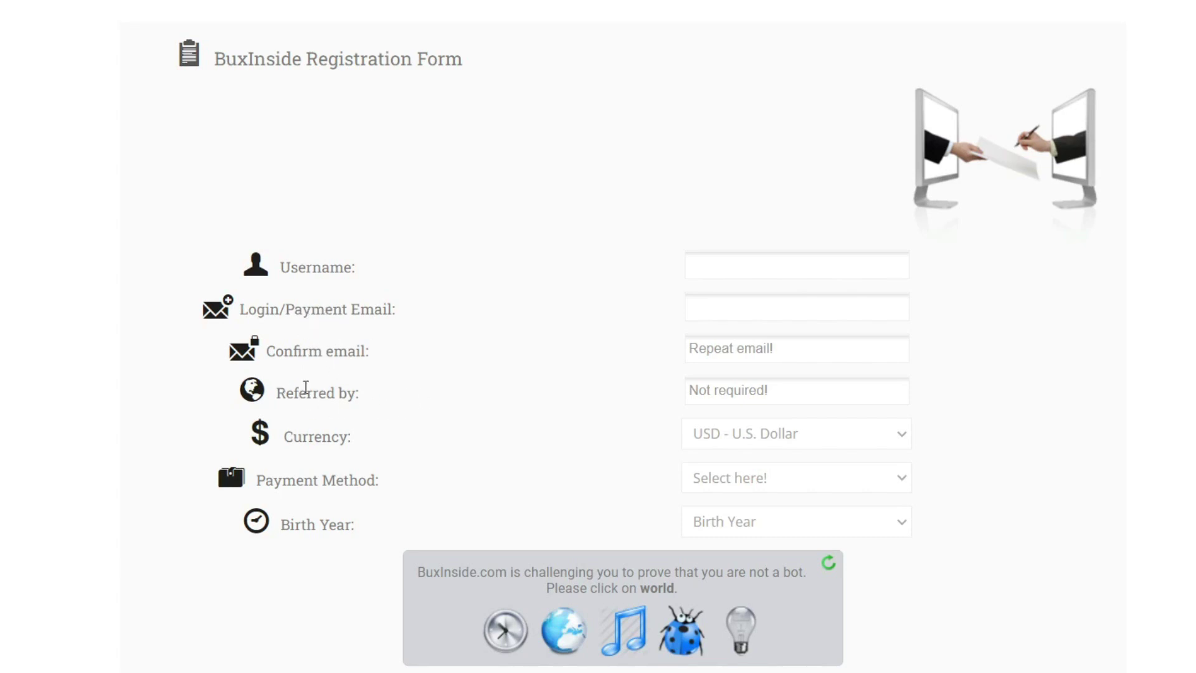
- Choose Singapore Dollar as the currency and PayPal as the payment method
left_click(722, 441)
scroll(762, 358, "down", 1)
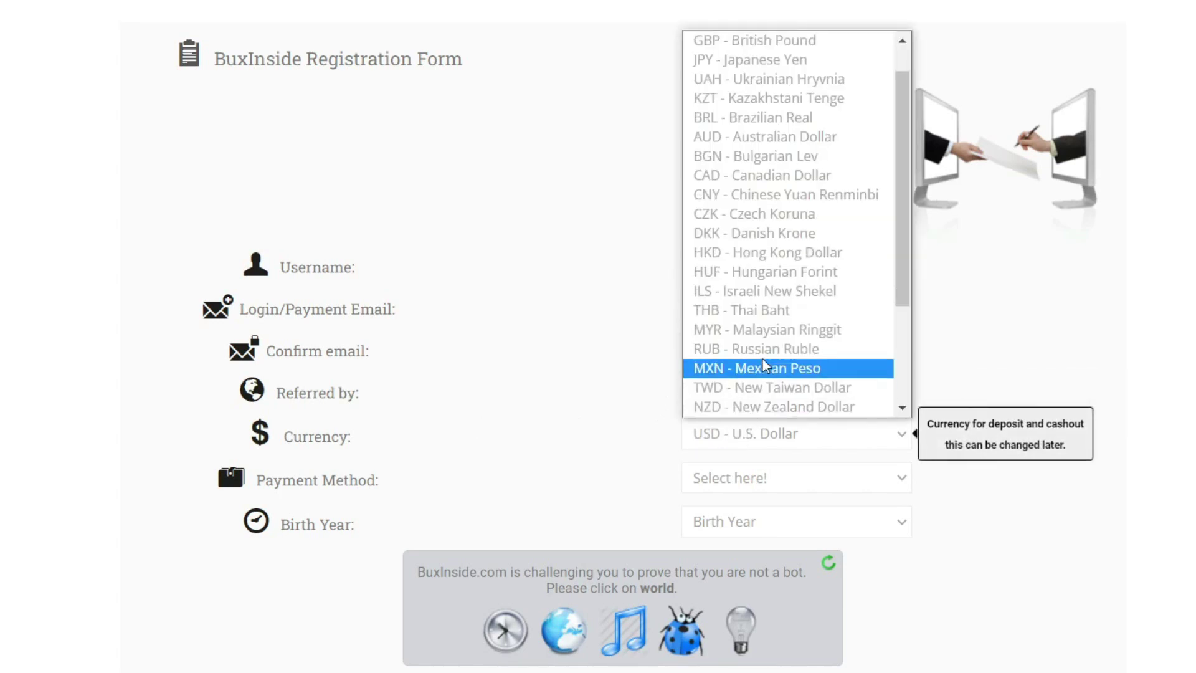
scroll(762, 356, "down", 3)
left_click(755, 349)
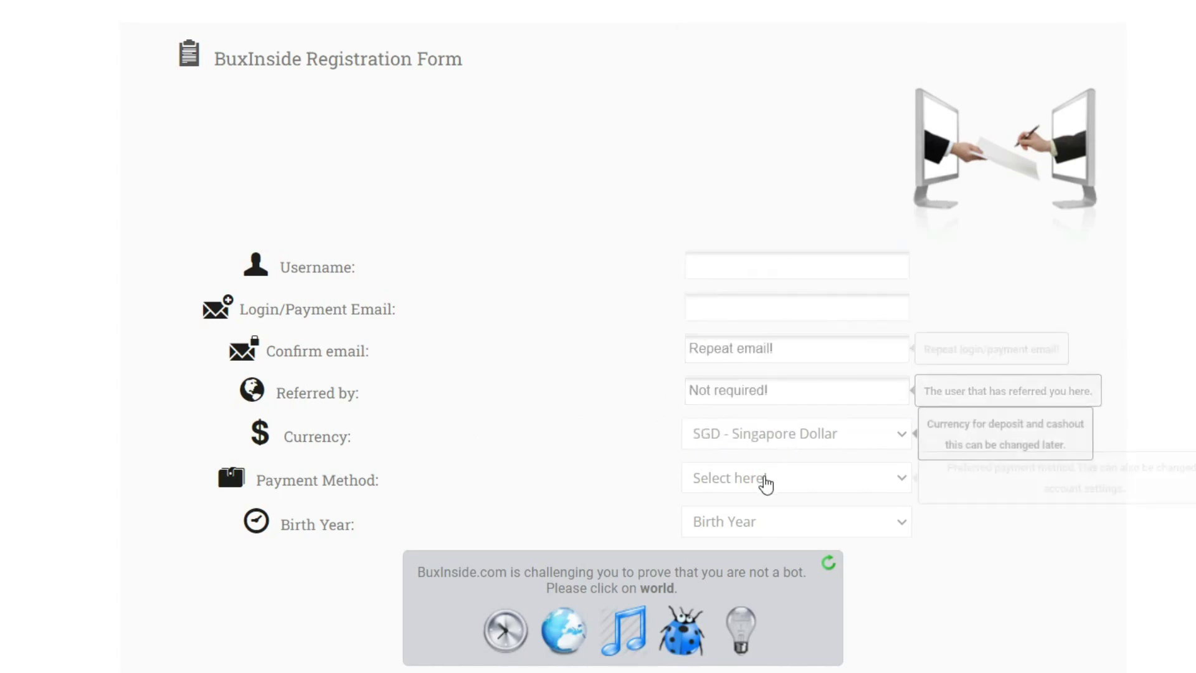
left_click(737, 484)
left_click(749, 522)
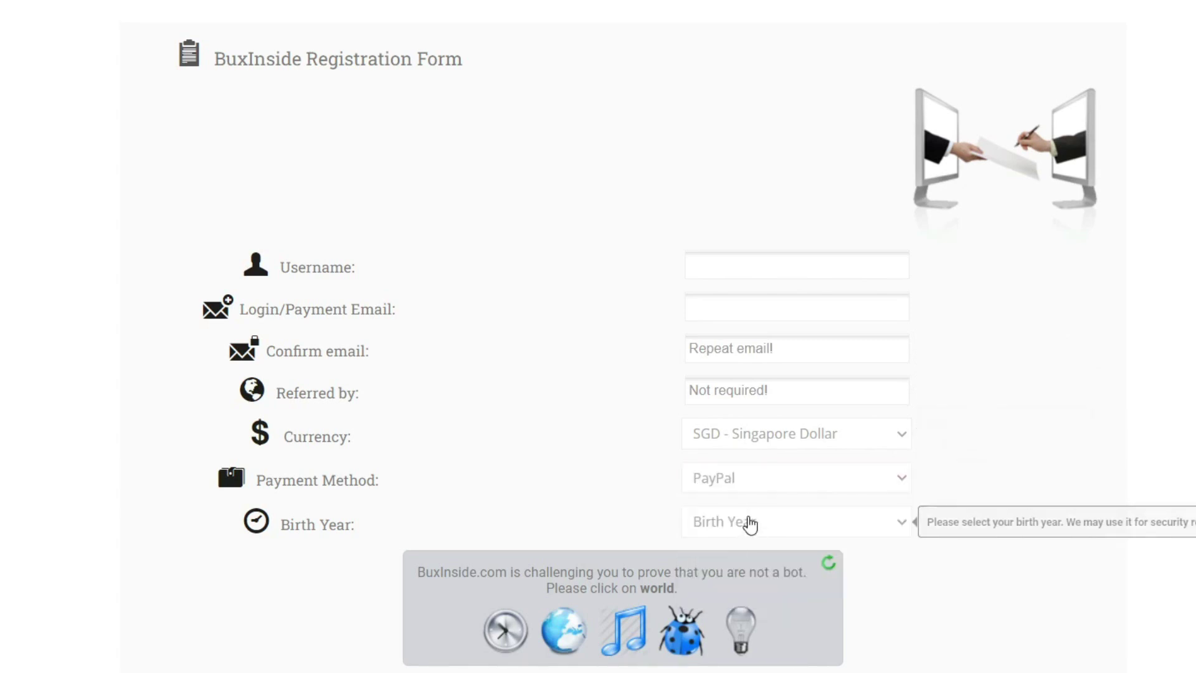
scroll(750, 524, "down", 1)
scroll(758, 493, "down", 1)
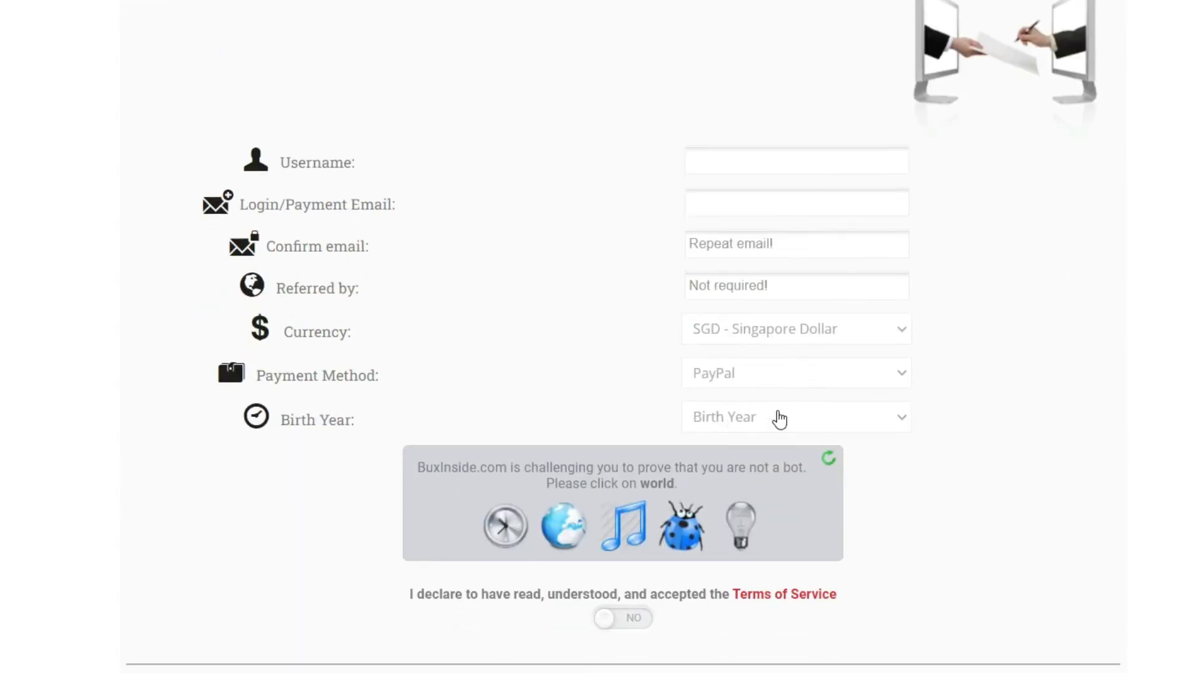
scroll(701, 444, "down", 2)
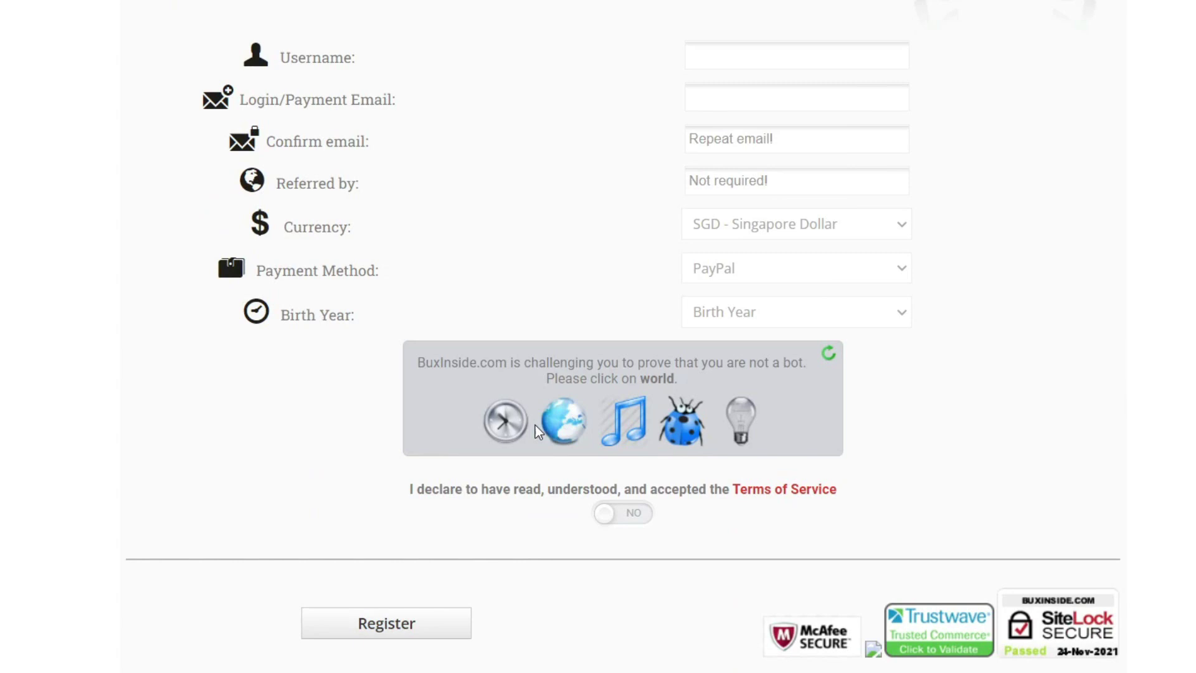
- Pass the bot check with the world picture and accept the Terms of Service
left_click(567, 427)
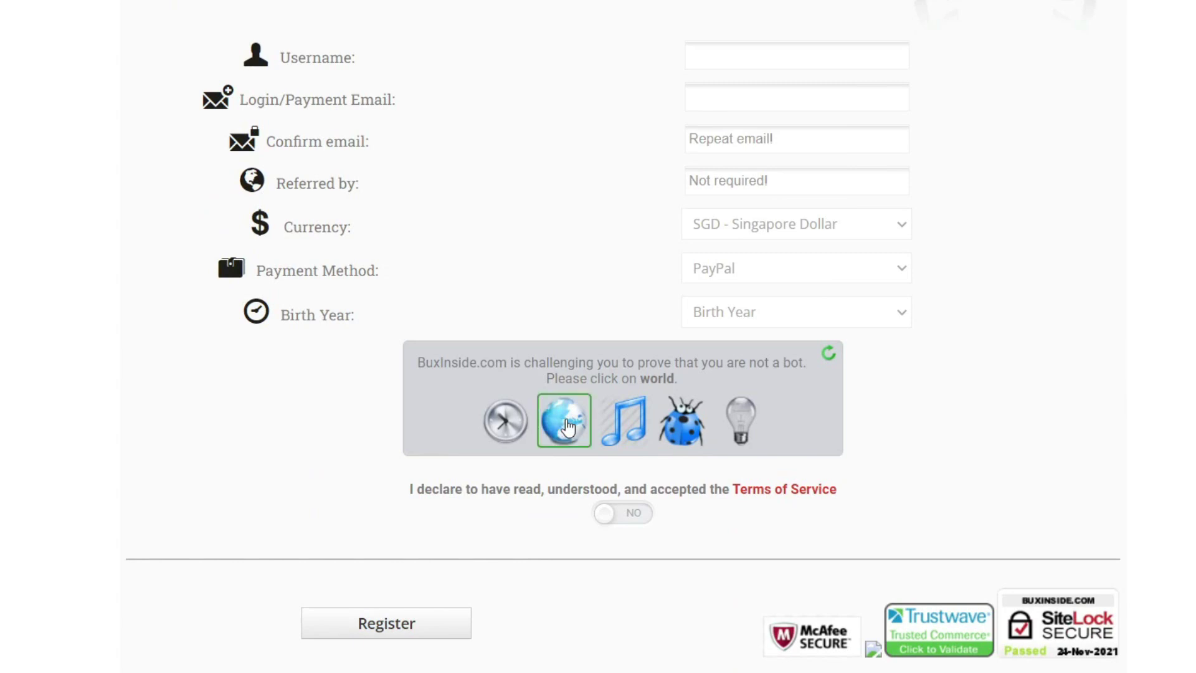
left_click(621, 522)
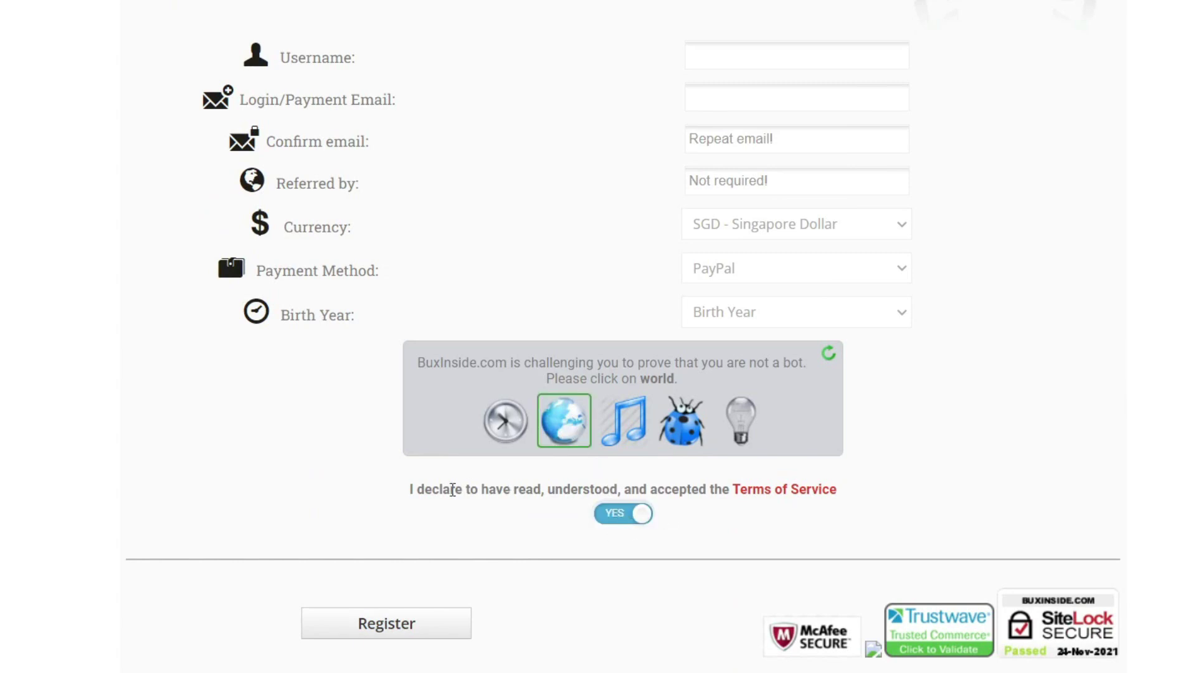
scroll(453, 488, "down", 2)
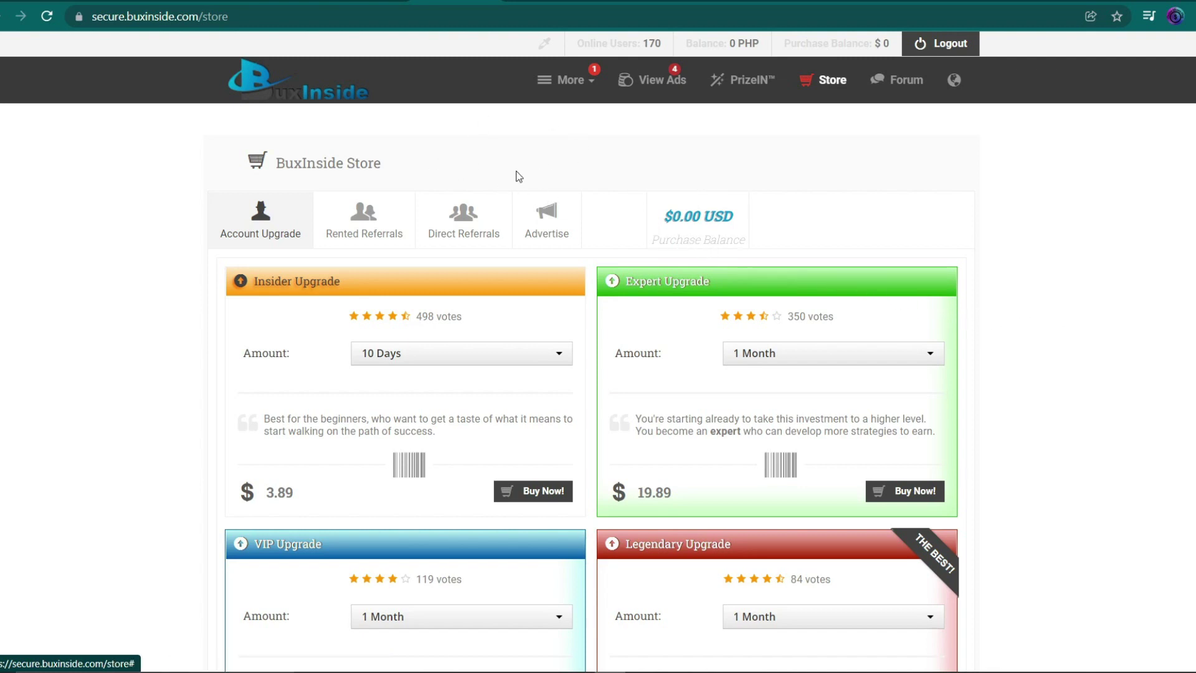
scroll(276, 318, "down", 1)
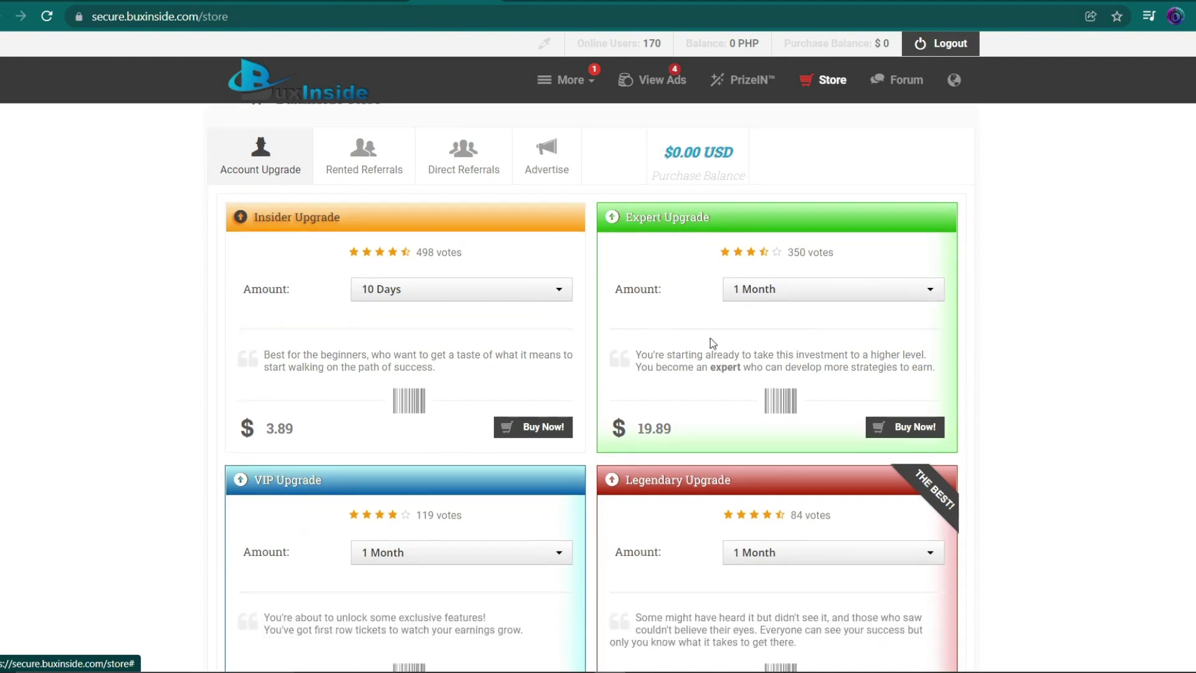
scroll(186, 316, "down", 1)
scroll(454, 382, "down", 1)
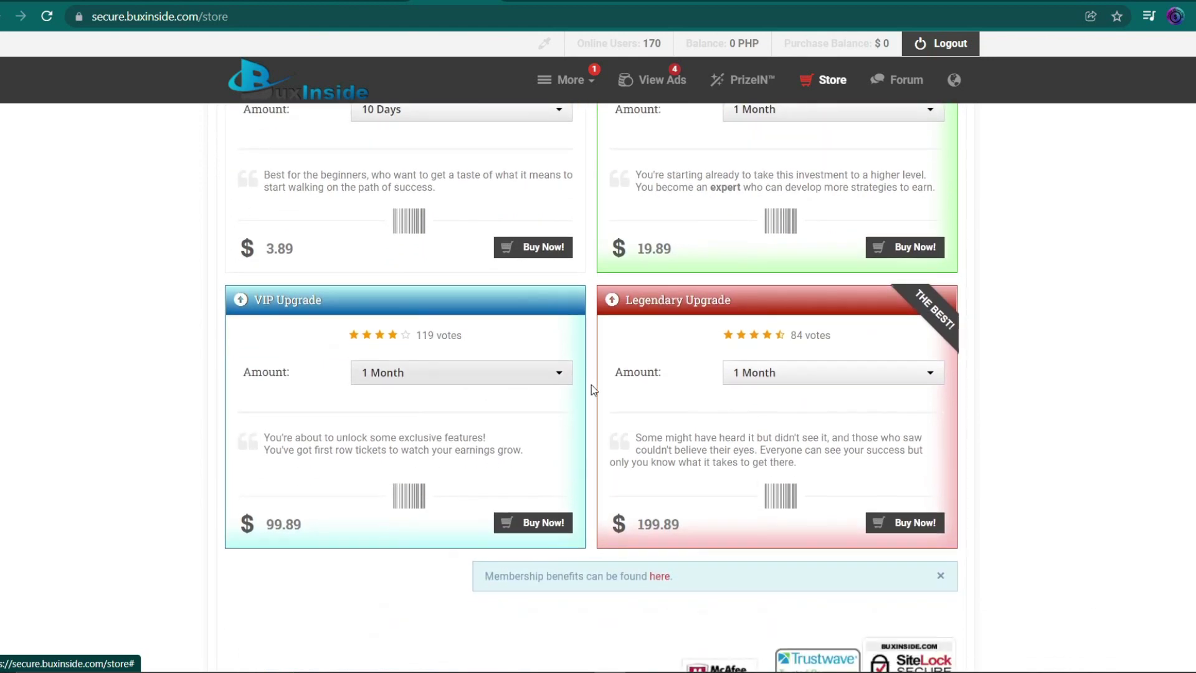
scroll(592, 384, "down", 1)
scroll(414, 449, "down", 1)
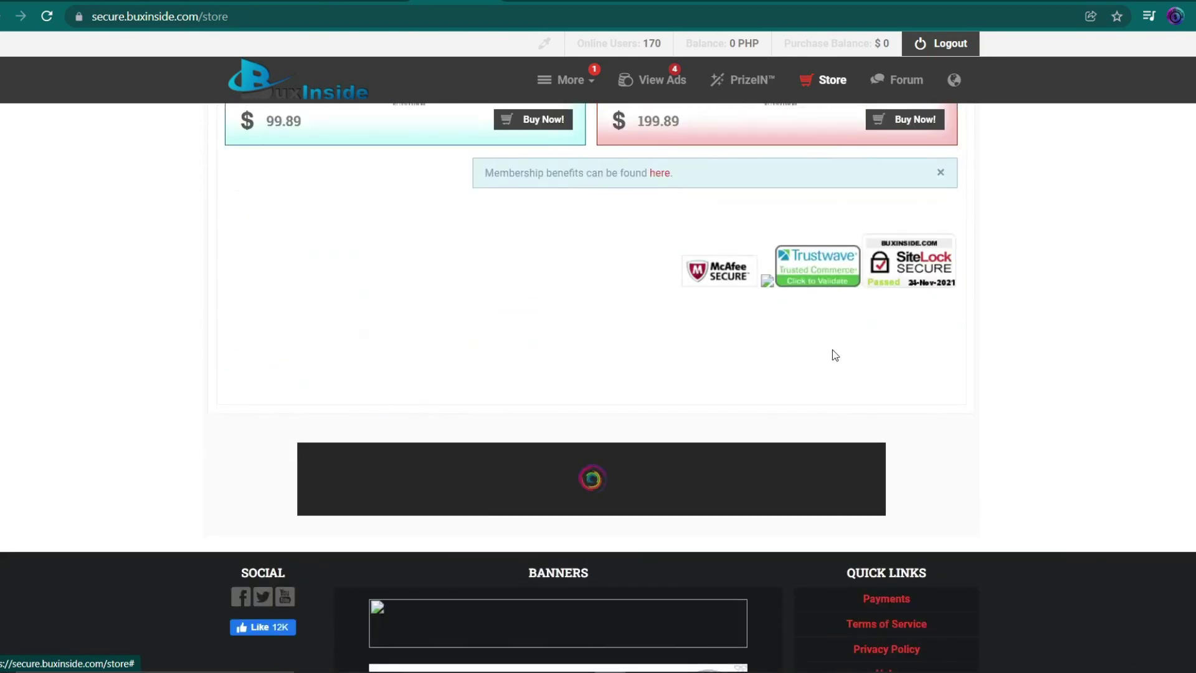
scroll(833, 350, "down", 1)
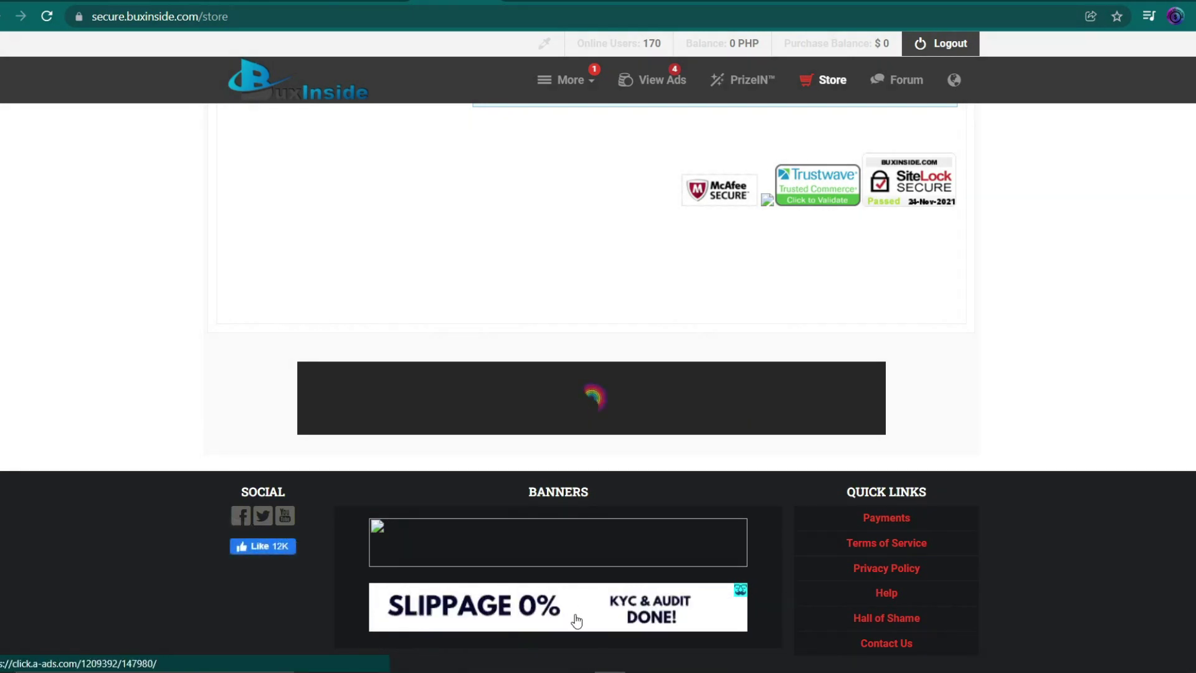
- Follow a footer banner ad to Telegram, return to the store, then view the Squid Game Token Telegram page
left_click(580, 614)
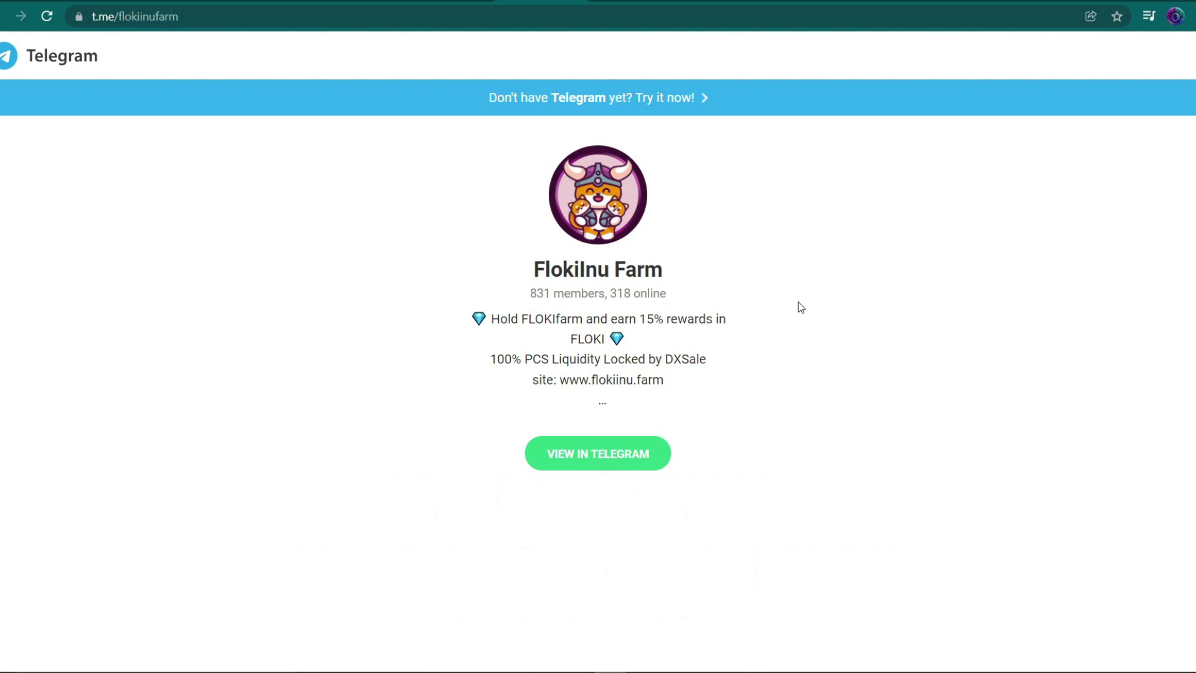
left_click(446, 2)
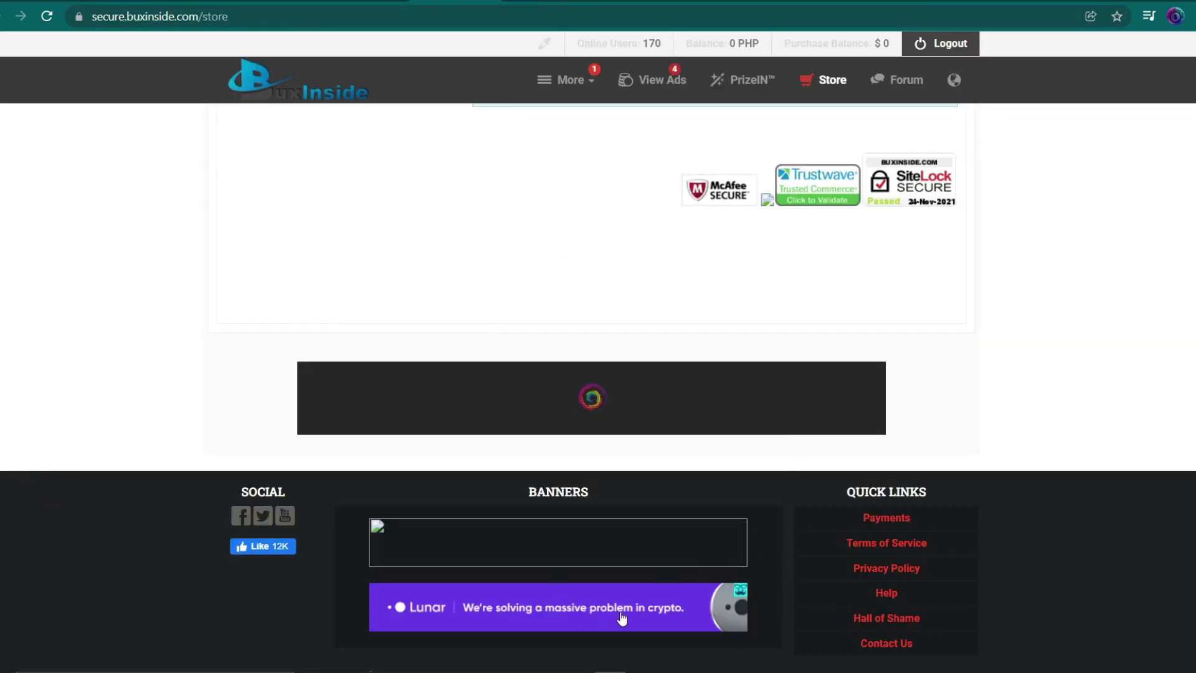
scroll(580, 599, "down", 1)
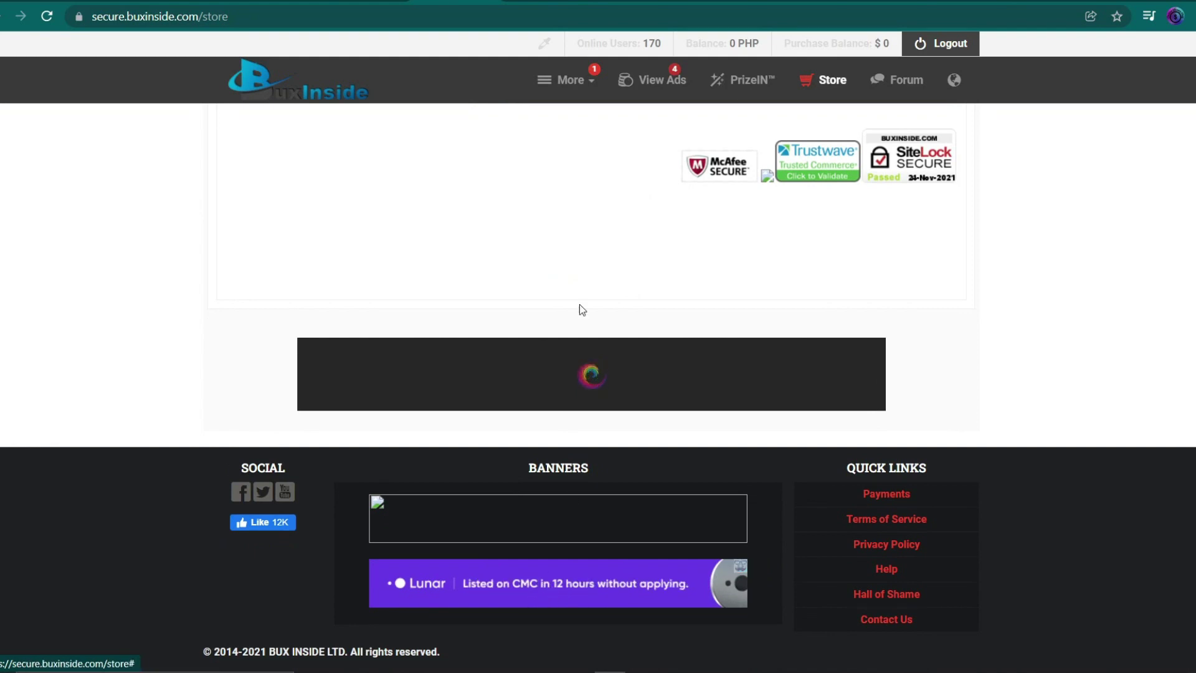
left_click(634, 2)
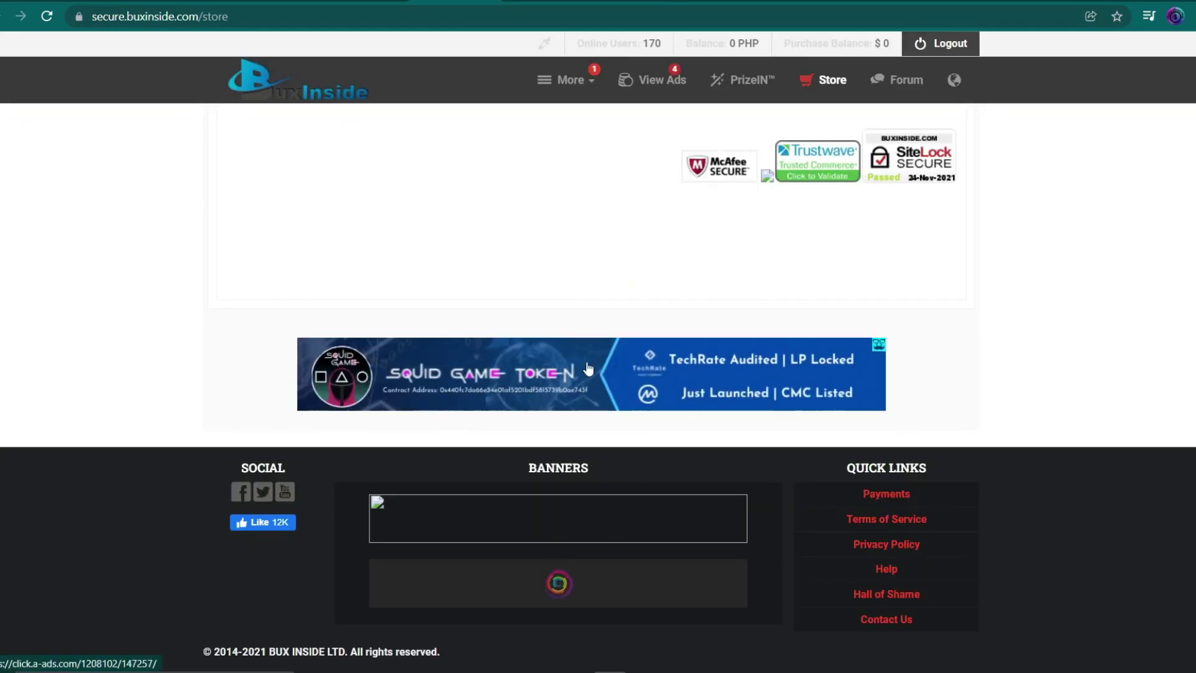
- Visit the FlokiInu Farm and Squid Game Token Telegram pages, then the whitebit.com account creation page
left_click(652, 341)
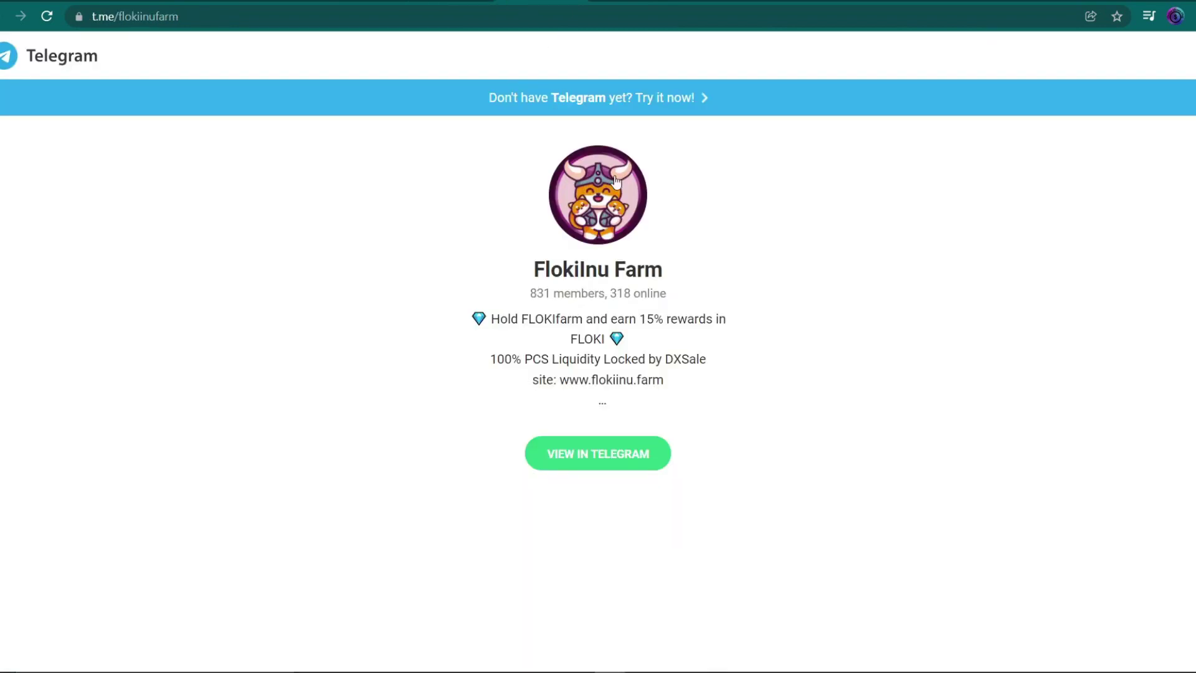
left_click(620, 2)
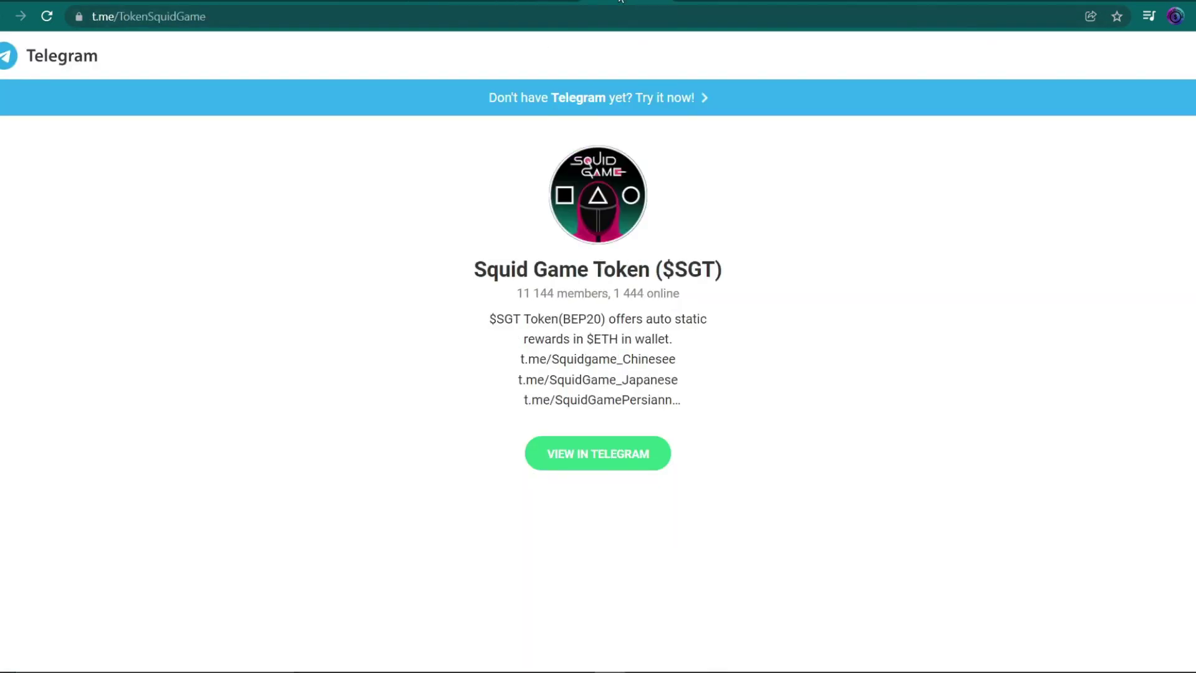
left_click(699, 1)
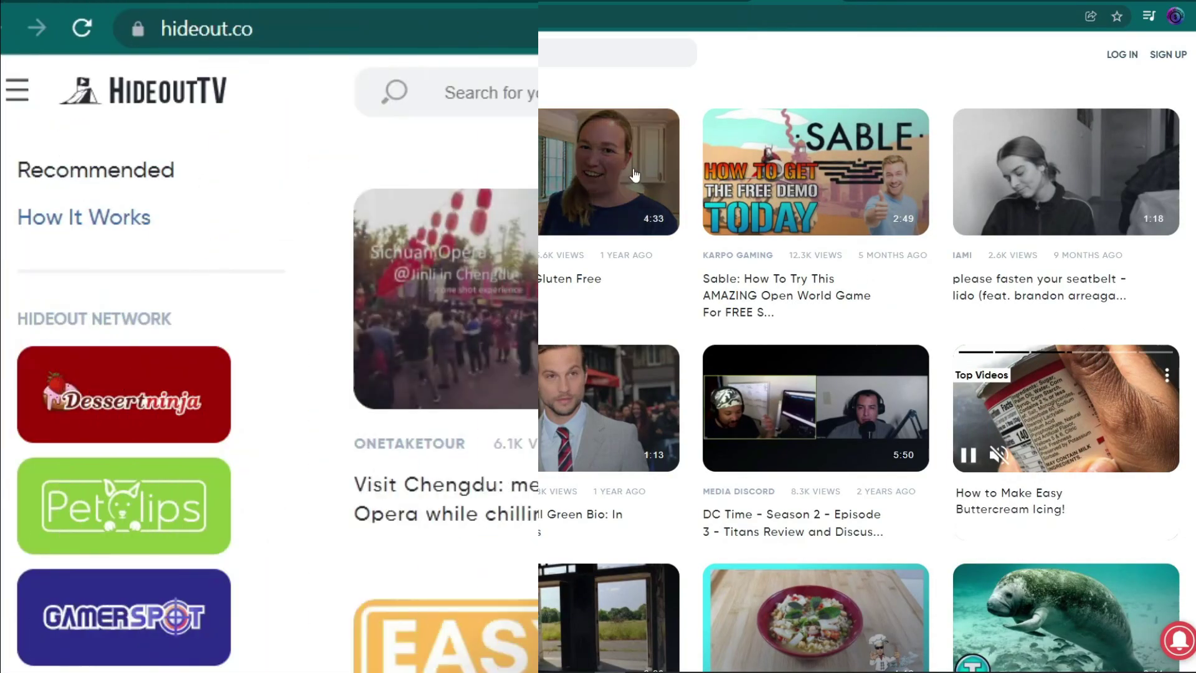
- Select HideoutTV's web address, then drop the selection and return to the page
left_click(267, 31)
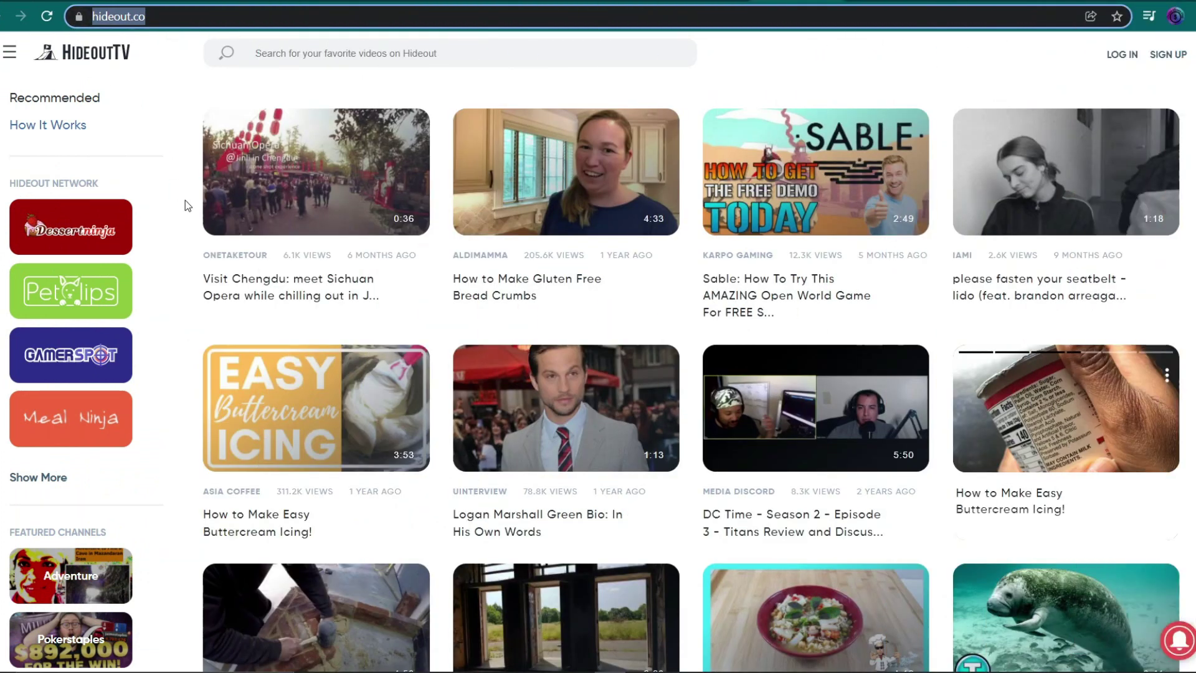
left_click(186, 202)
mouse_move(316, 407)
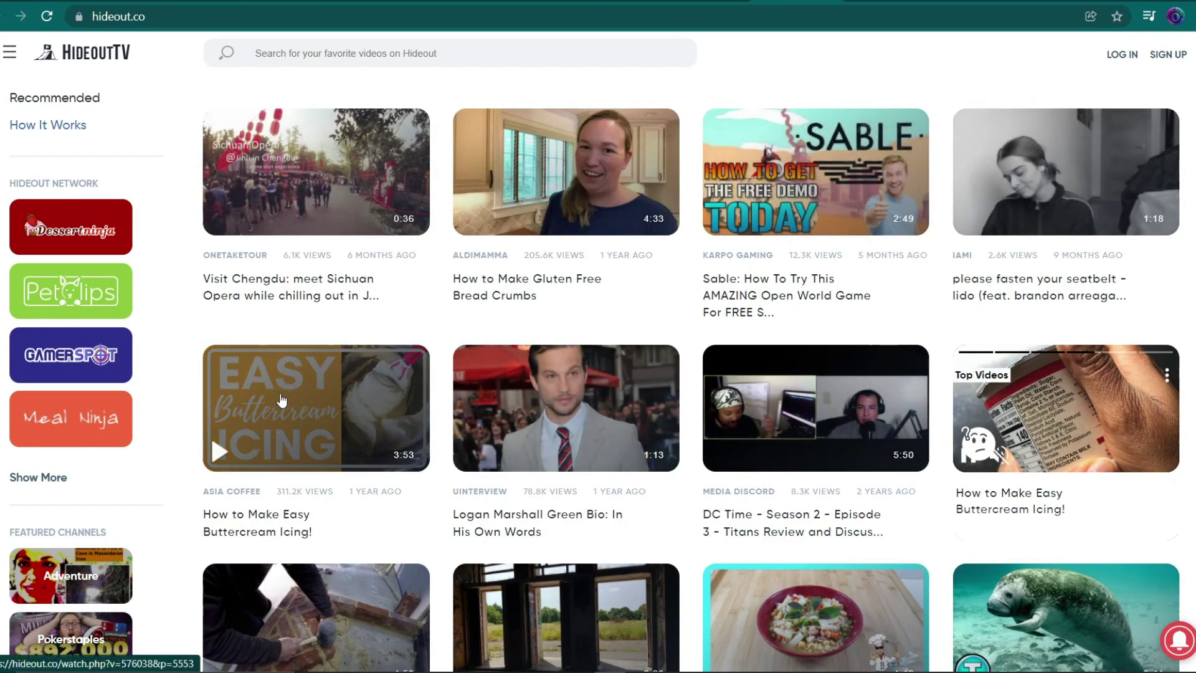
scroll(308, 412, "down", 2)
scroll(460, 491, "down", 3)
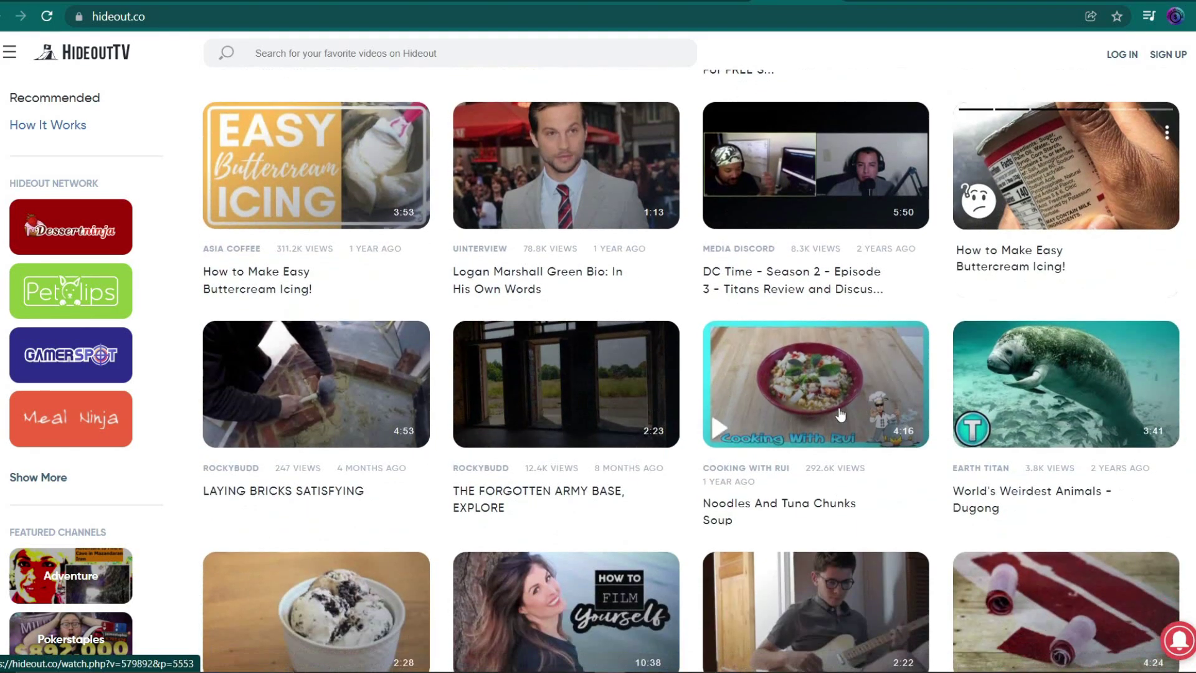
scroll(1021, 375, "down", 1)
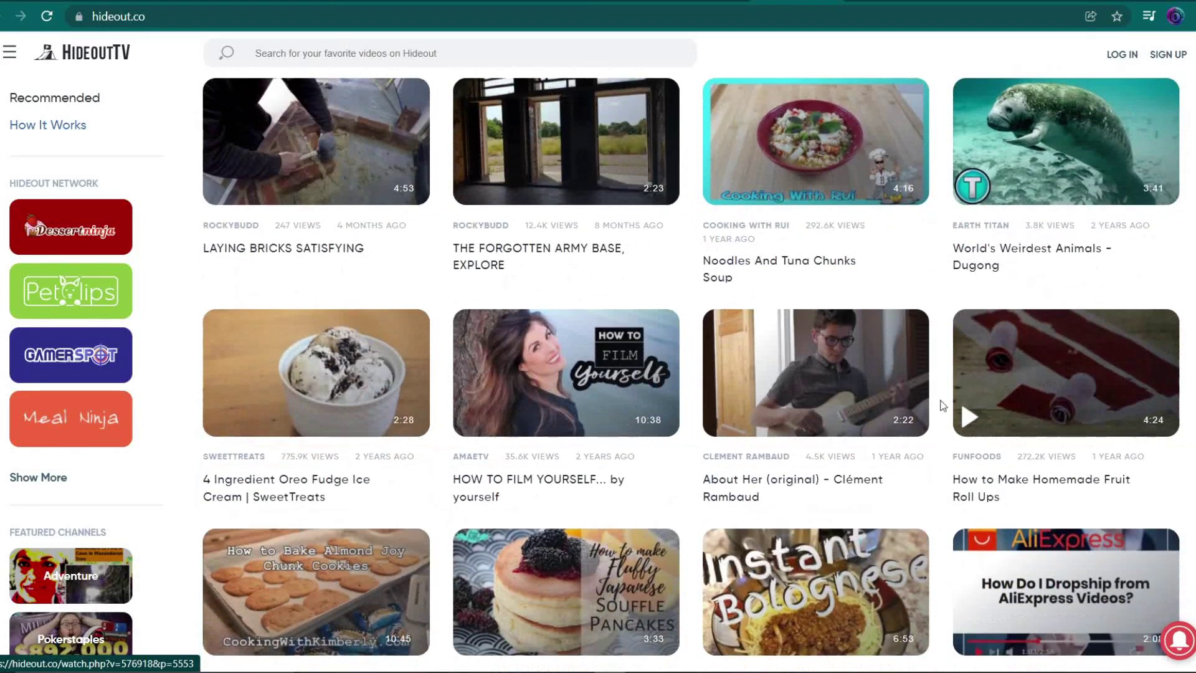
scroll(654, 355, "down", 1)
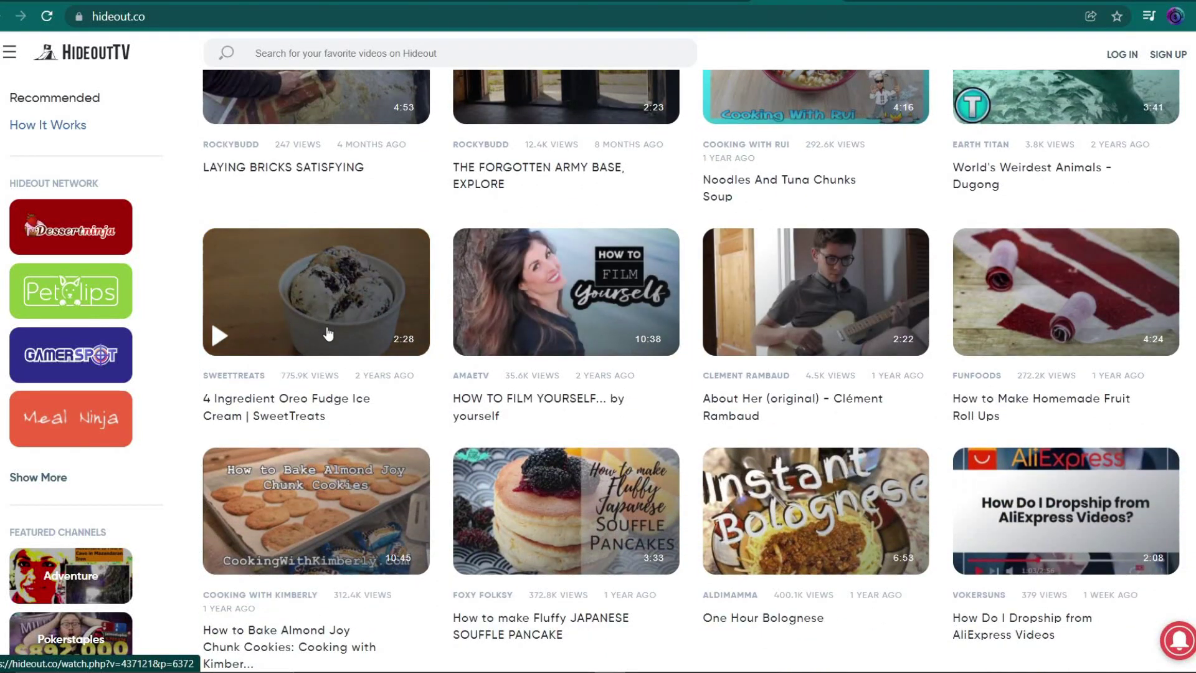
scroll(322, 346, "down", 1)
scroll(461, 377, "down", 1)
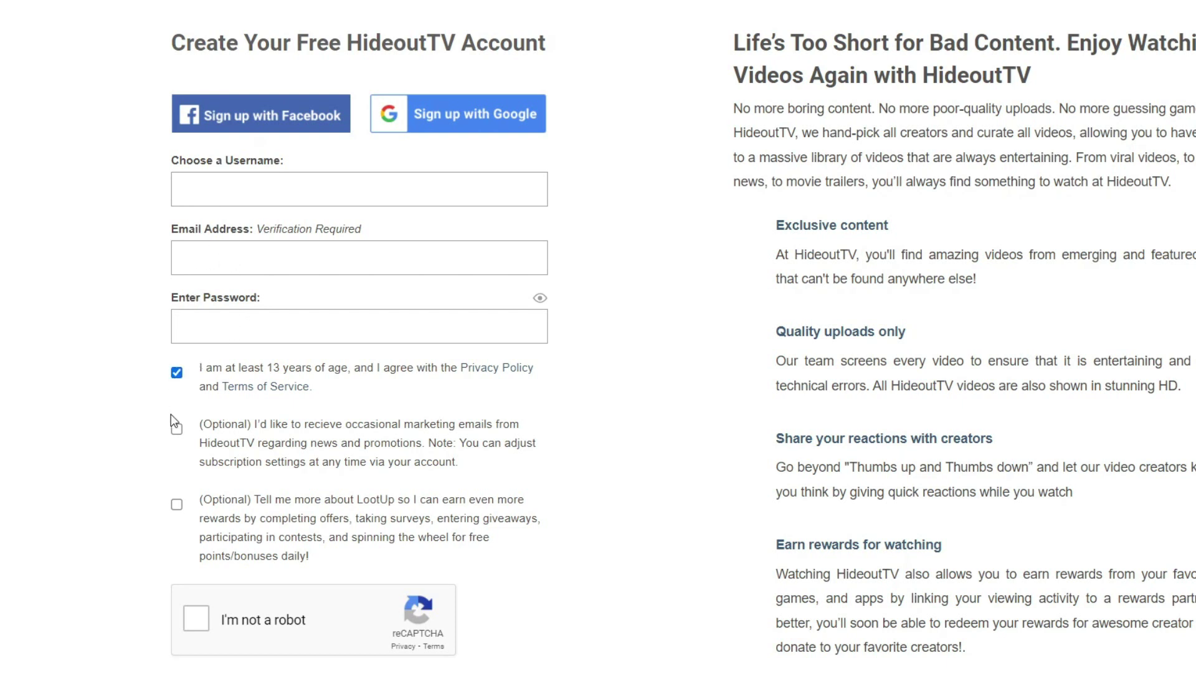
- Opt in to hearing more about LootUp rewards on the sign-up form
left_click(177, 504)
scroll(221, 444, "down", 2)
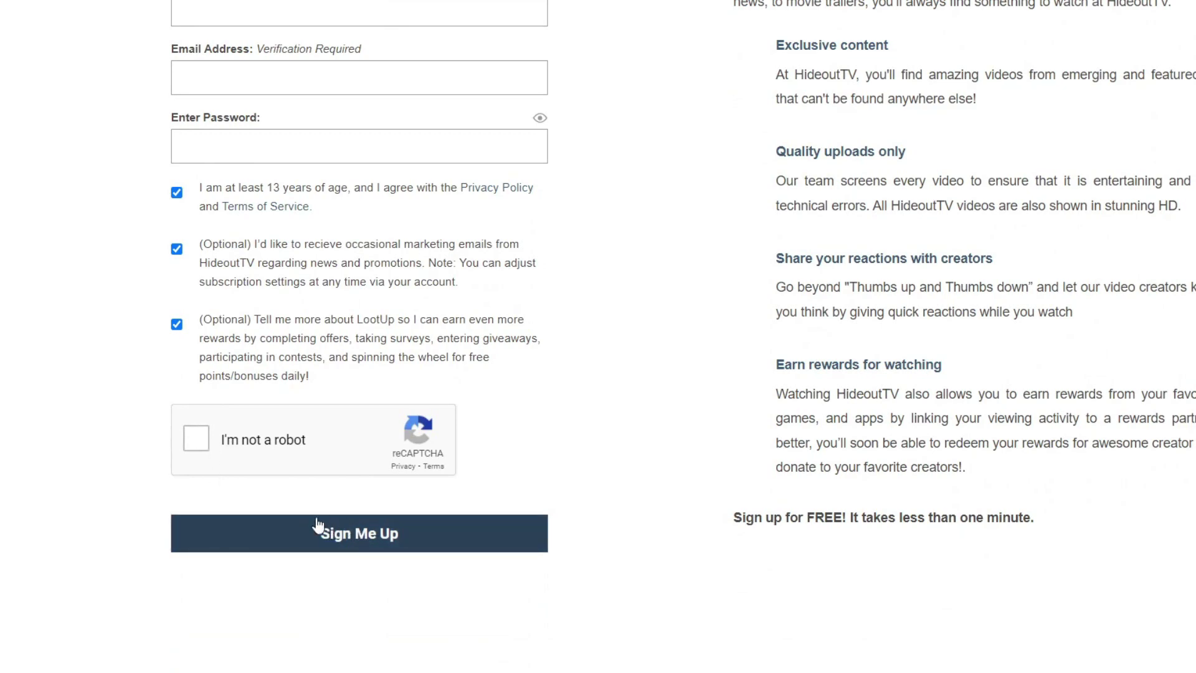
scroll(352, 546, "up", 2)
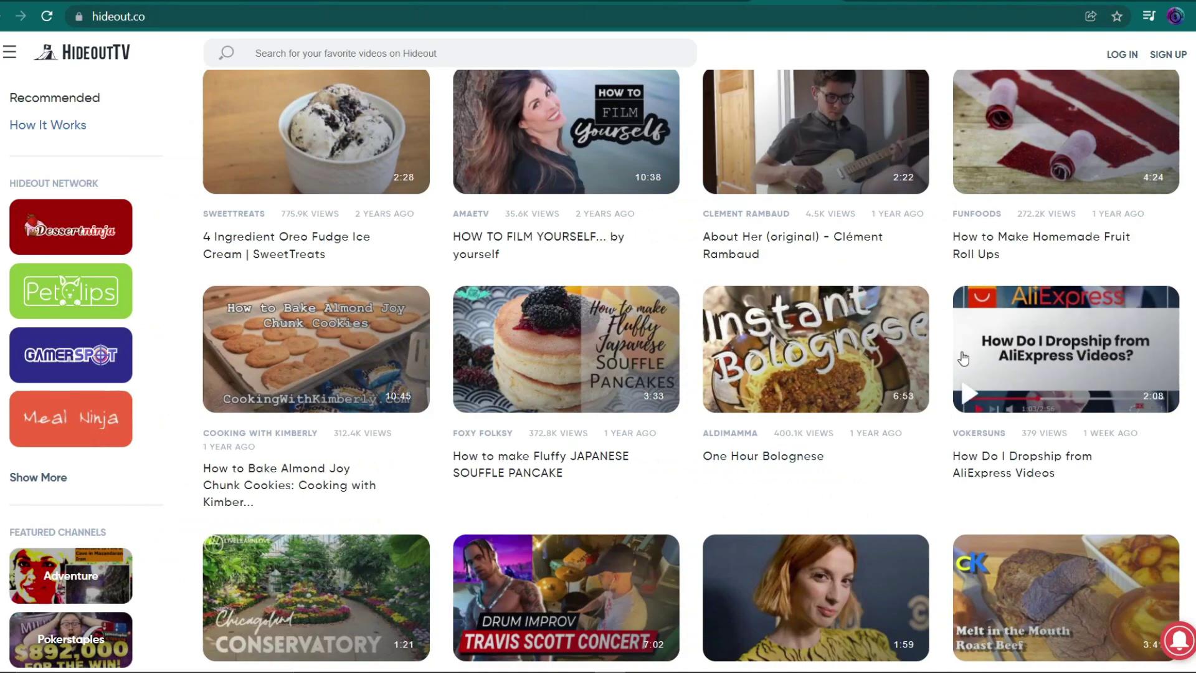
scroll(841, 327, "up", 1)
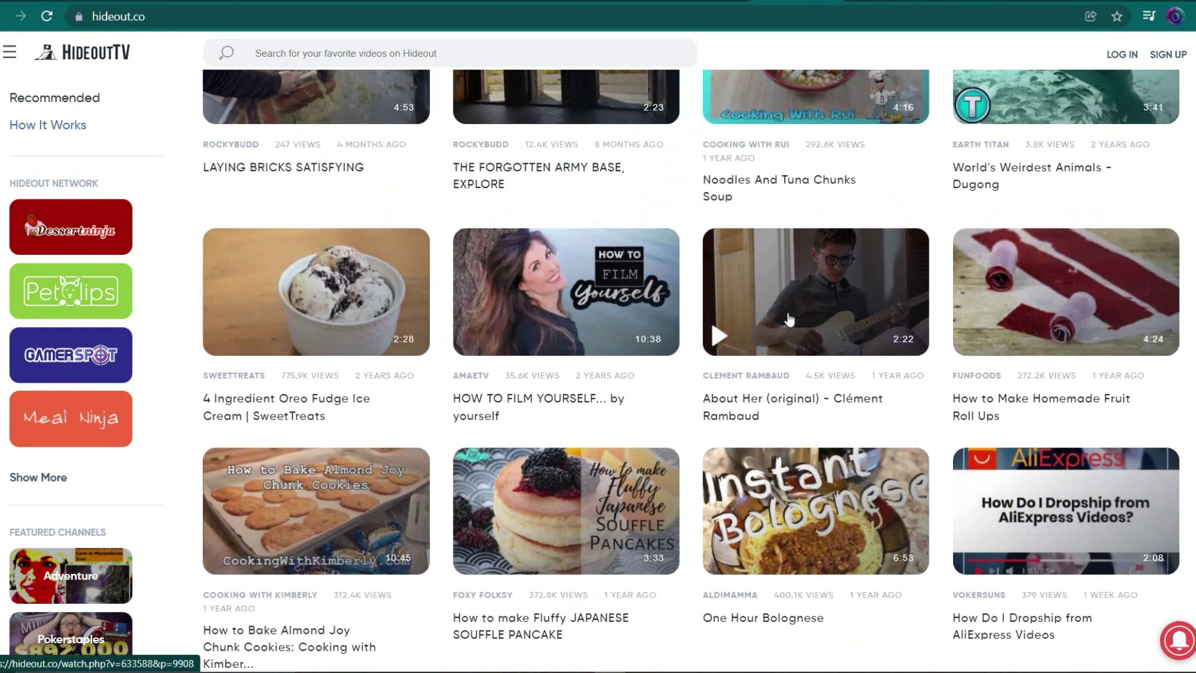
scroll(944, 328, "up", 1)
scroll(991, 280, "up", 1)
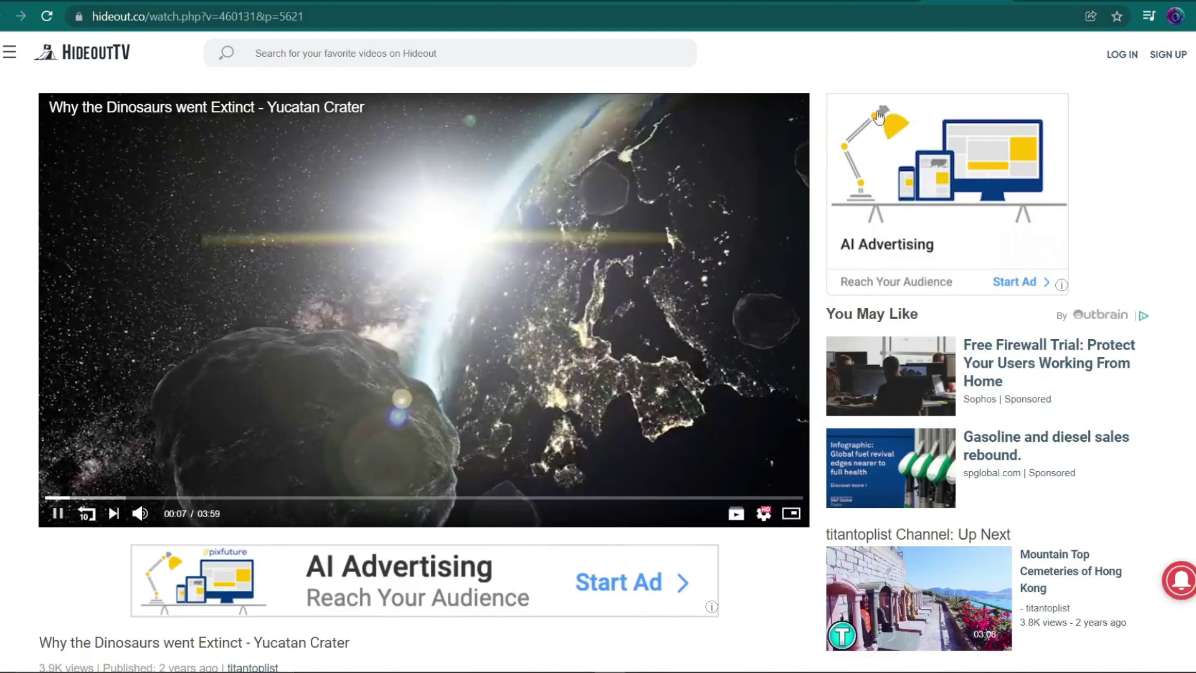
- Mute the Yucatan Crater dinosaur video while it plays
left_click(139, 514)
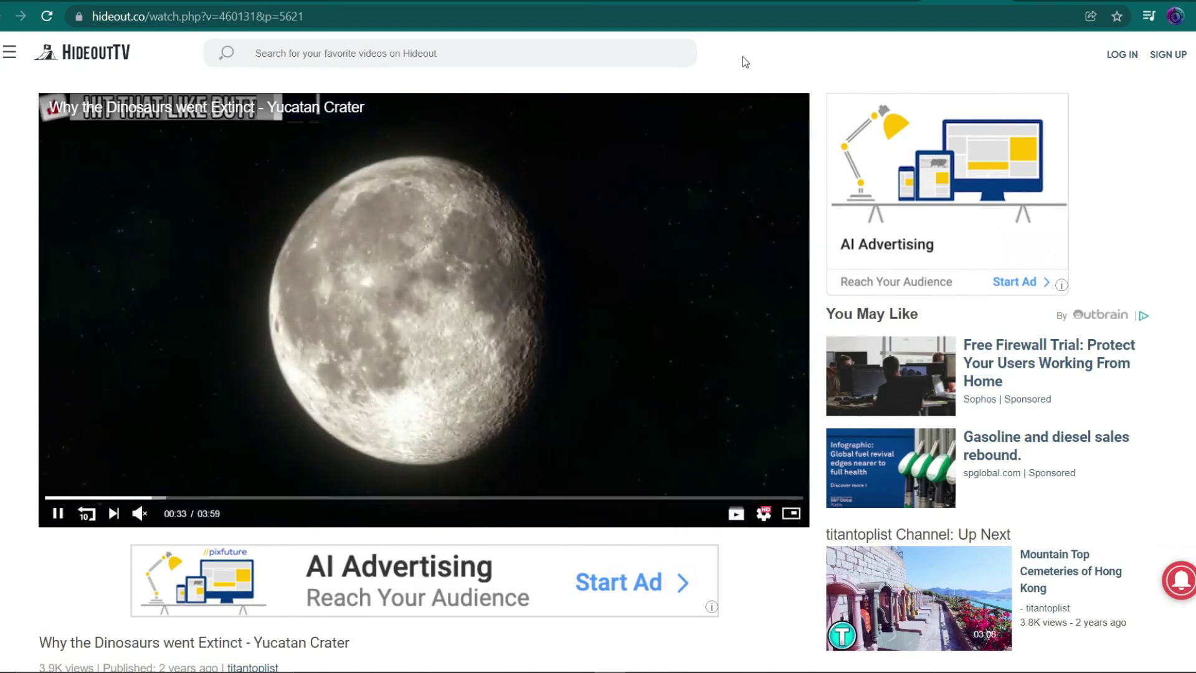
- Go back with Alt+Left to the HideoutTV home video grid
key("alt+Left")
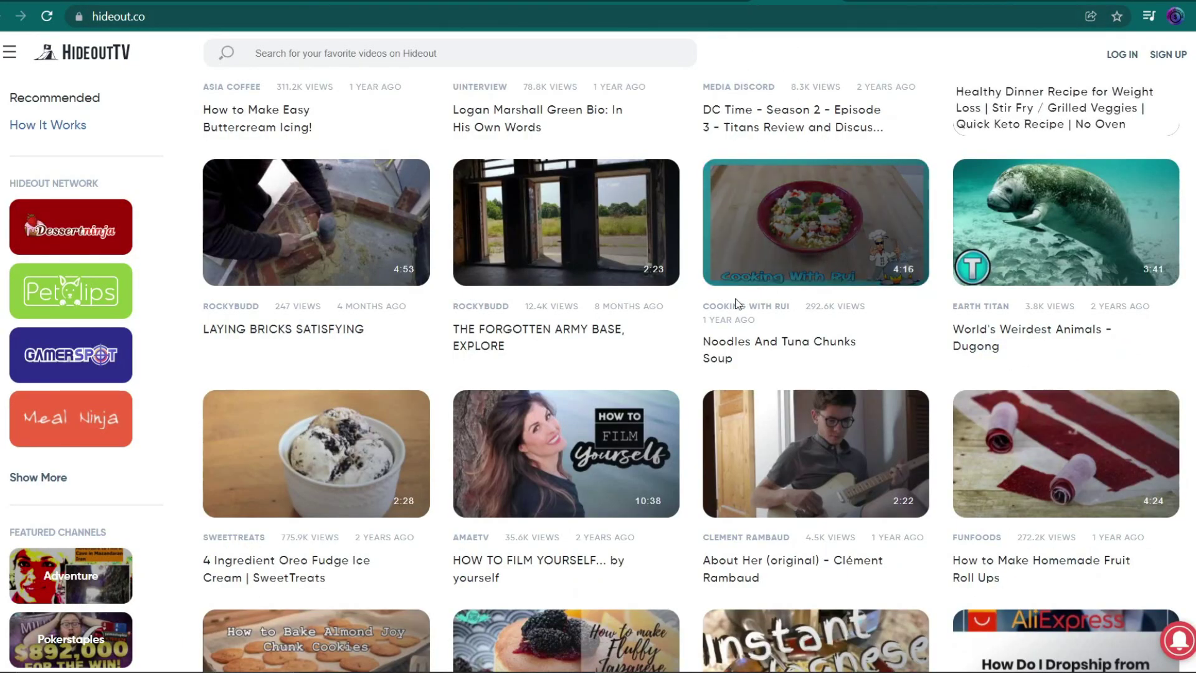
scroll(709, 316, "down", 1)
scroll(709, 315, "down", 1)
scroll(580, 327, "down", 2)
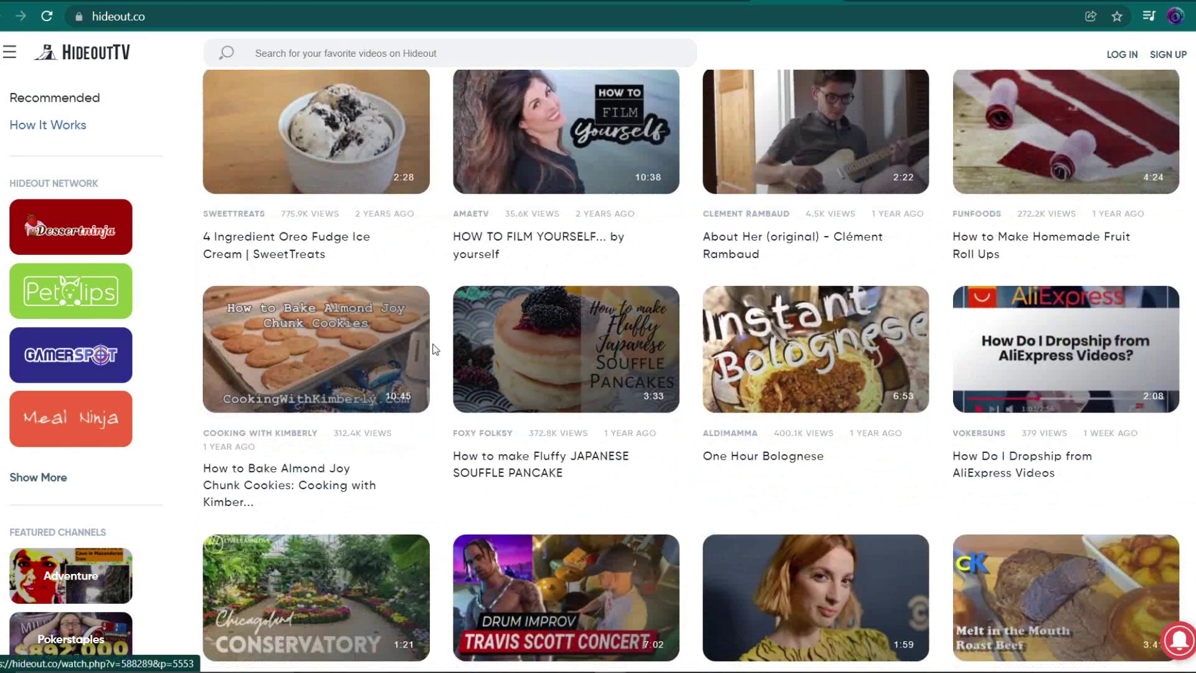
scroll(435, 347, "down", 1)
scroll(318, 355, "down", 1)
scroll(506, 345, "down", 1)
scroll(694, 328, "down", 1)
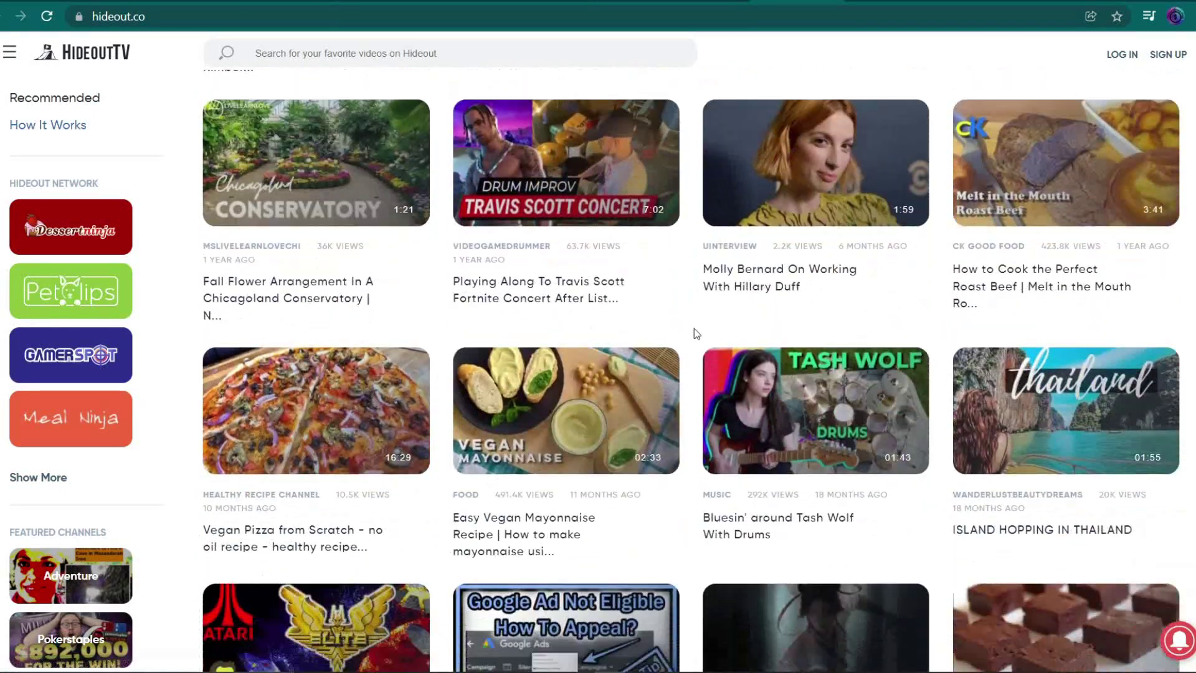
scroll(983, 318, "down", 2)
scroll(984, 318, "down", 1)
scroll(374, 435, "down", 1)
scroll(528, 439, "down", 1)
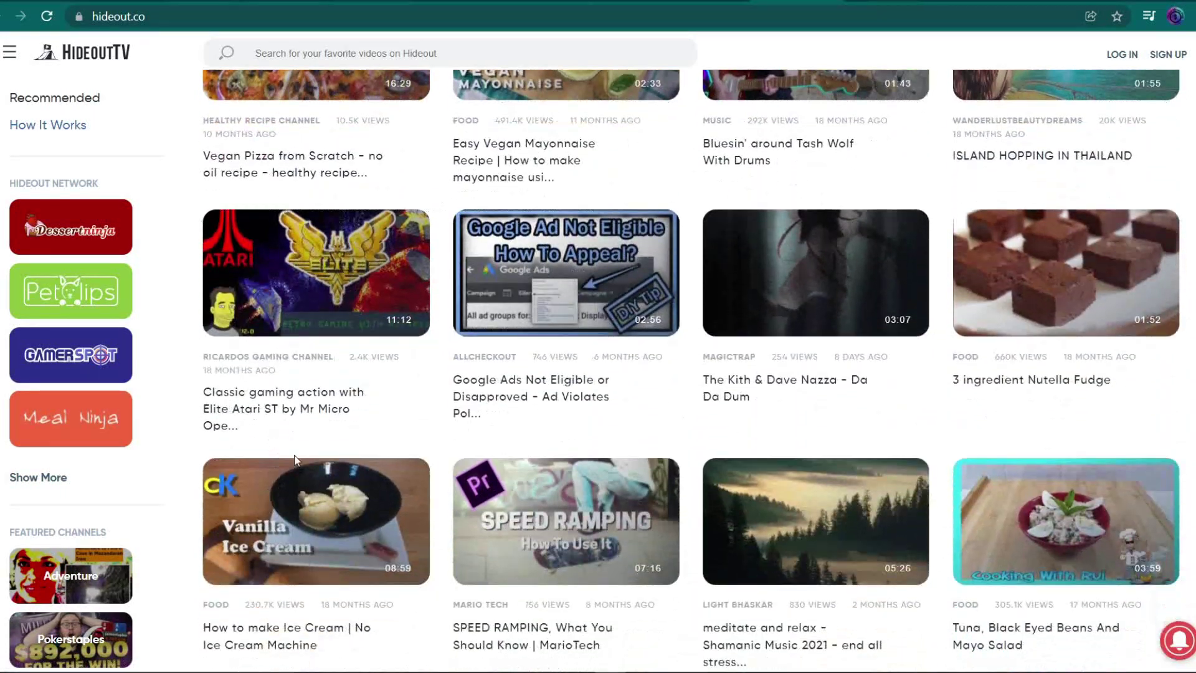
scroll(529, 439, "down", 1)
scroll(527, 439, "down", 1)
scroll(645, 441, "down", 1)
scroll(762, 441, "down", 1)
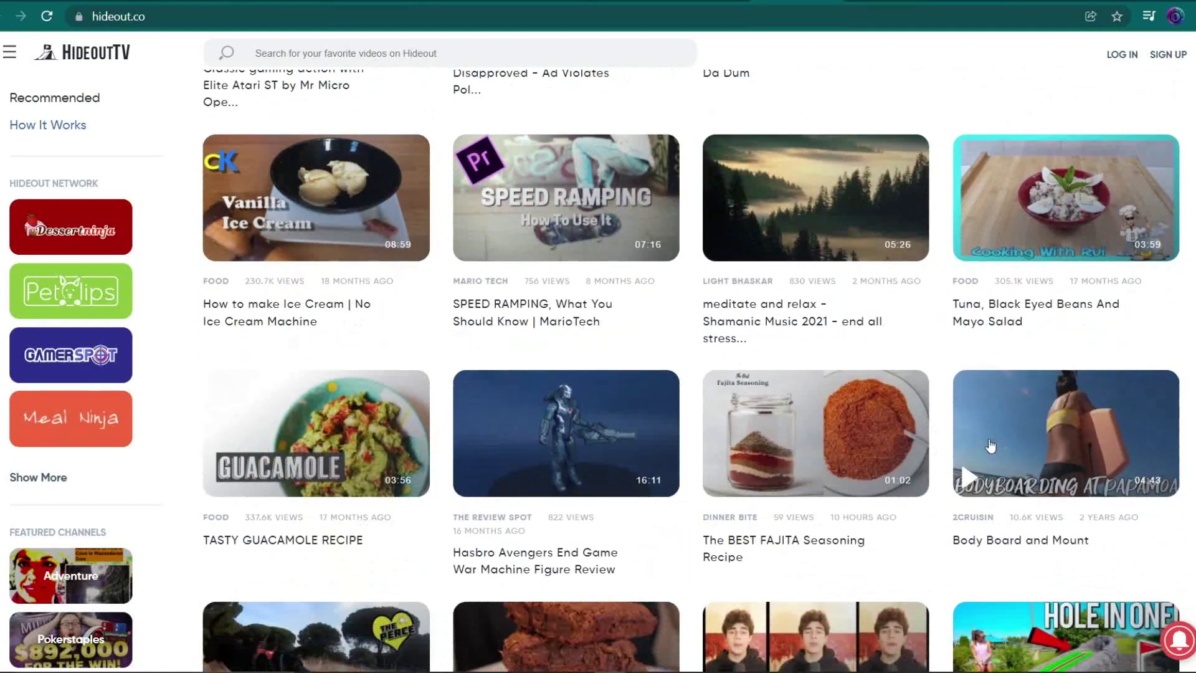
scroll(878, 444, "down", 1)
scroll(986, 447, "down", 1)
scroll(977, 450, "down", 2)
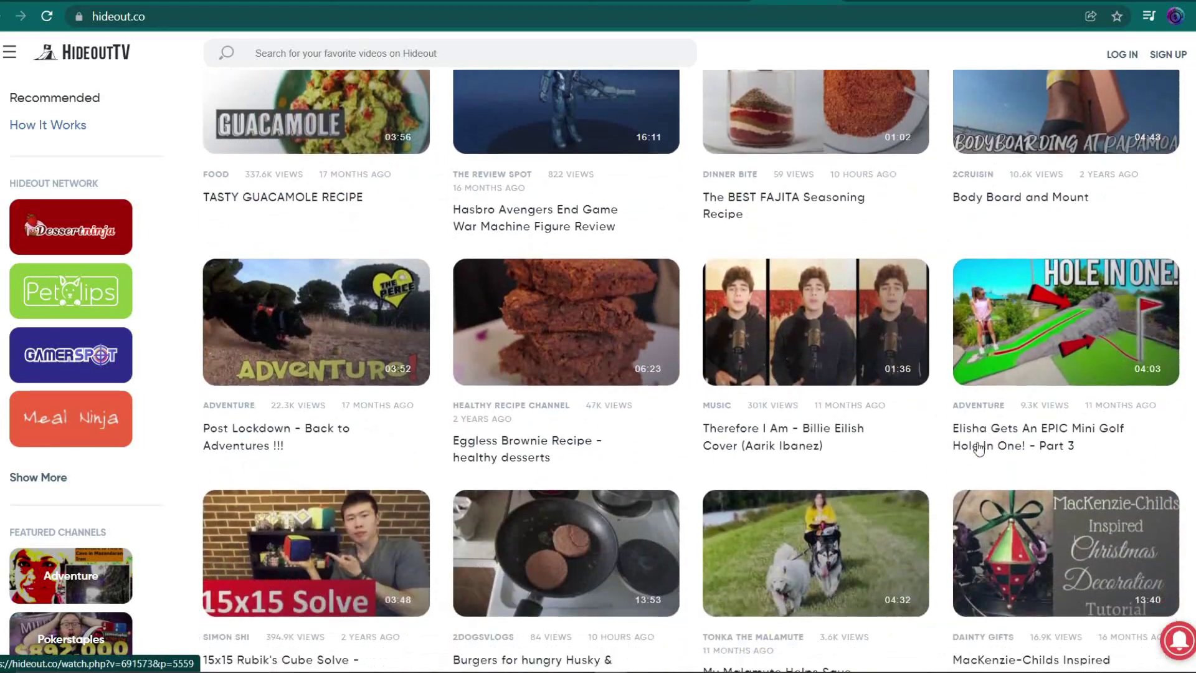
scroll(869, 444, "down", 1)
scroll(767, 435, "down", 1)
scroll(668, 421, "down", 1)
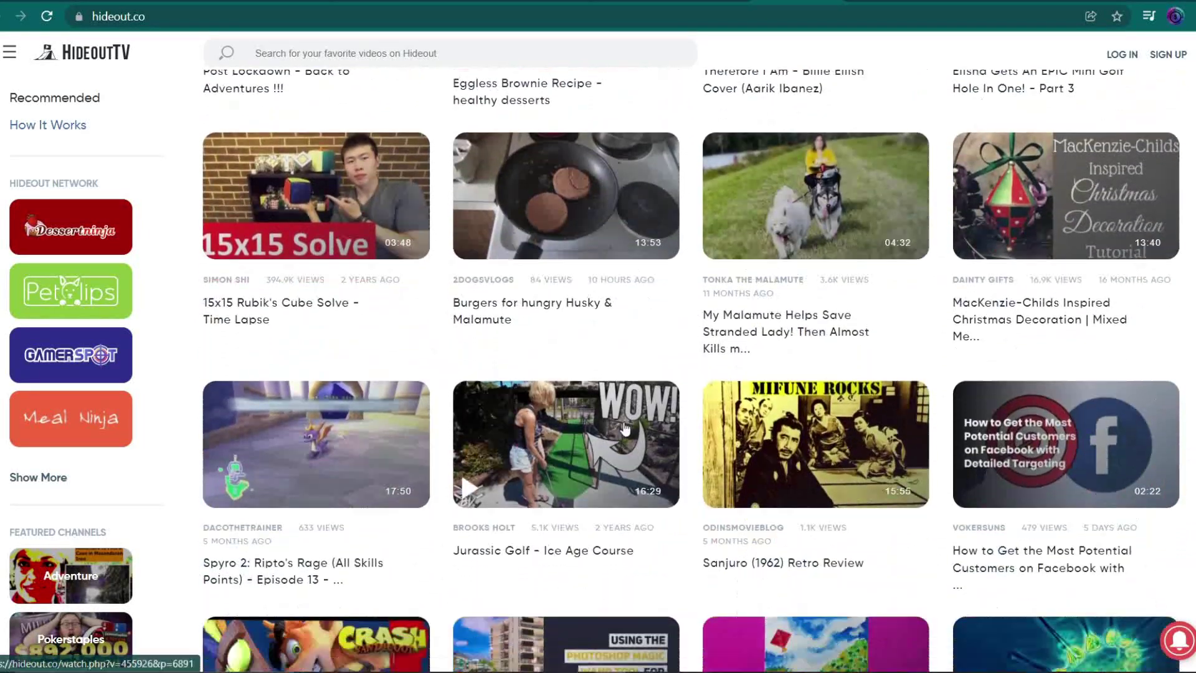
scroll(572, 412, "down", 1)
scroll(439, 286, "down", 1)
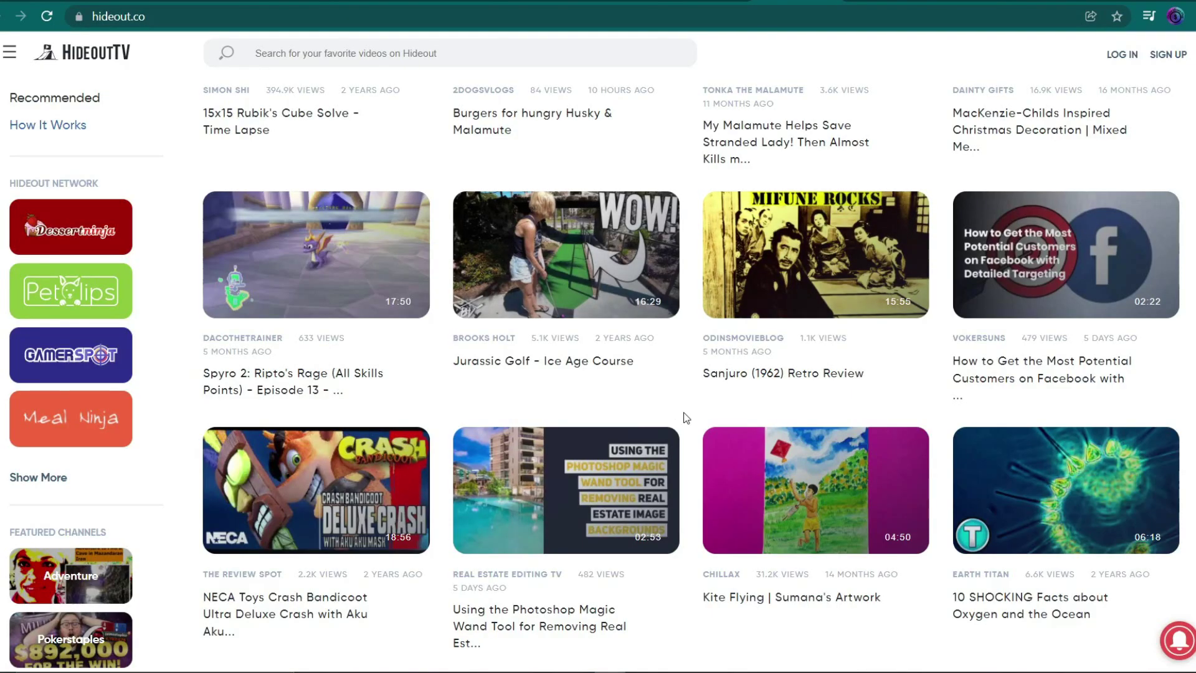
scroll(684, 419, "down", 1)
scroll(684, 418, "down", 1)
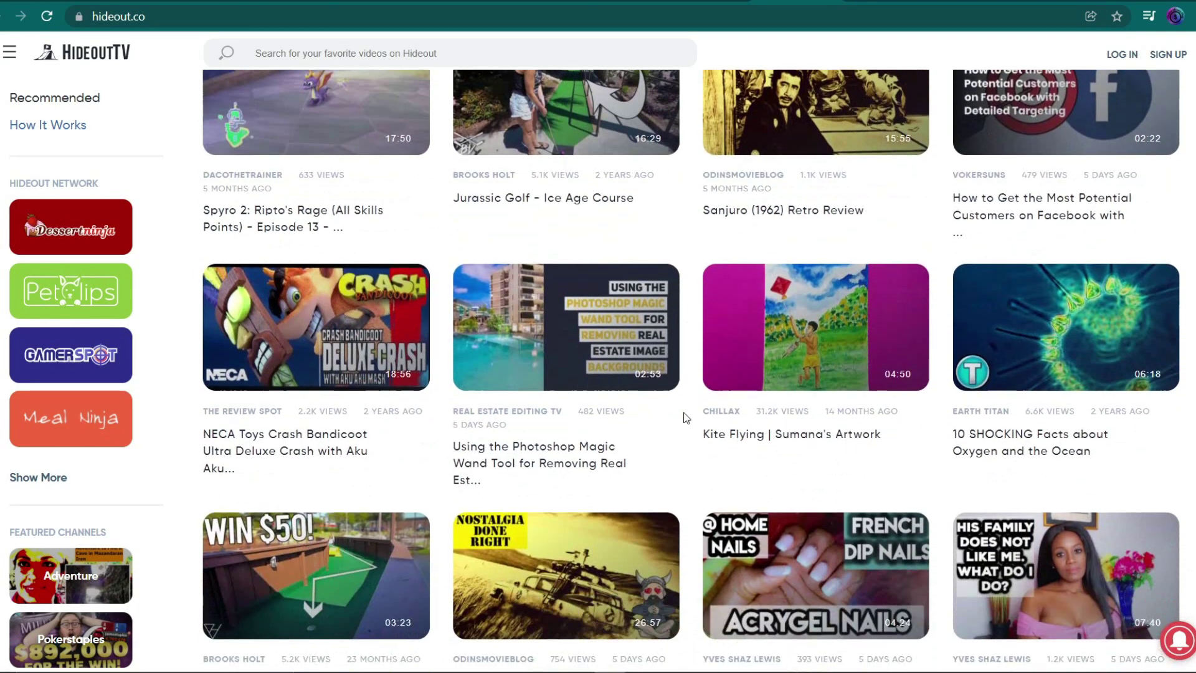
scroll(684, 418, "down", 1)
scroll(684, 417, "down", 1)
scroll(684, 418, "down", 1)
scroll(684, 418, "down", 1)
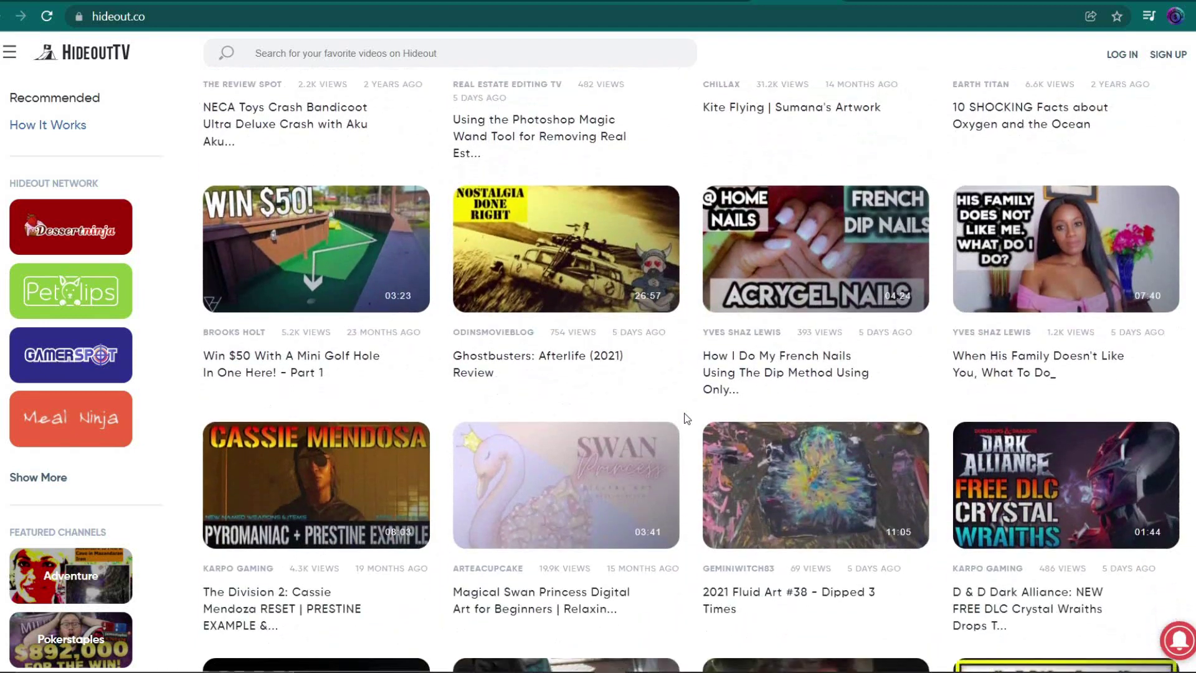
scroll(685, 418, "down", 1)
scroll(684, 419, "down", 2)
scroll(684, 418, "down", 1)
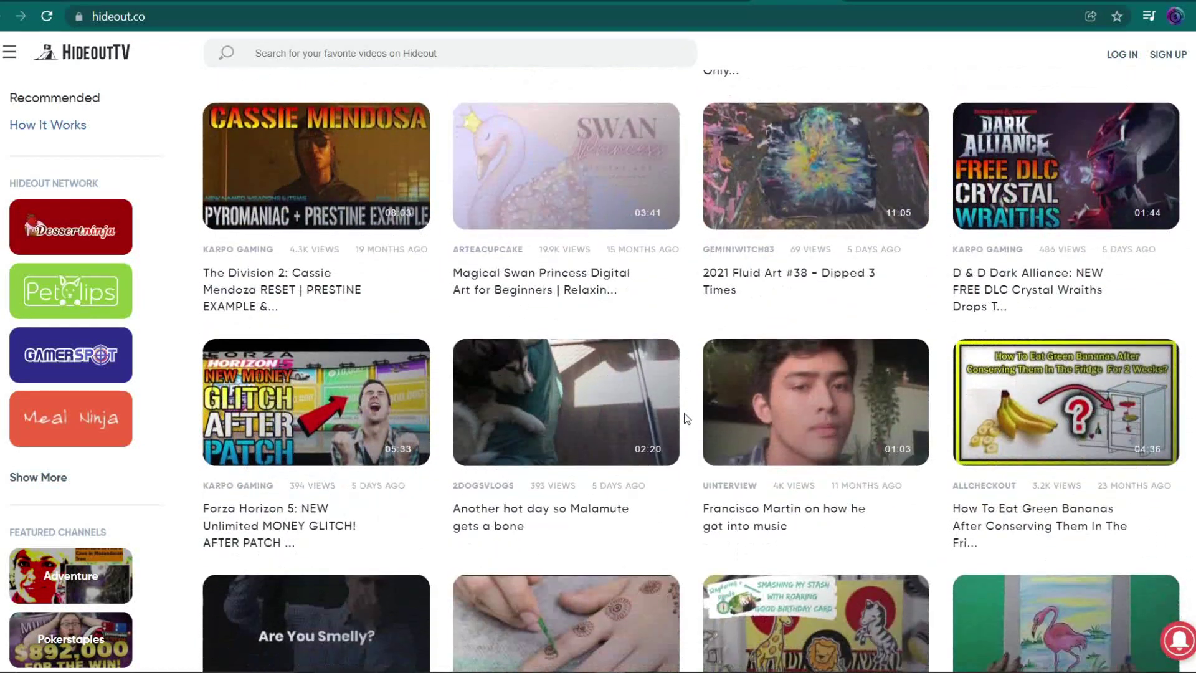